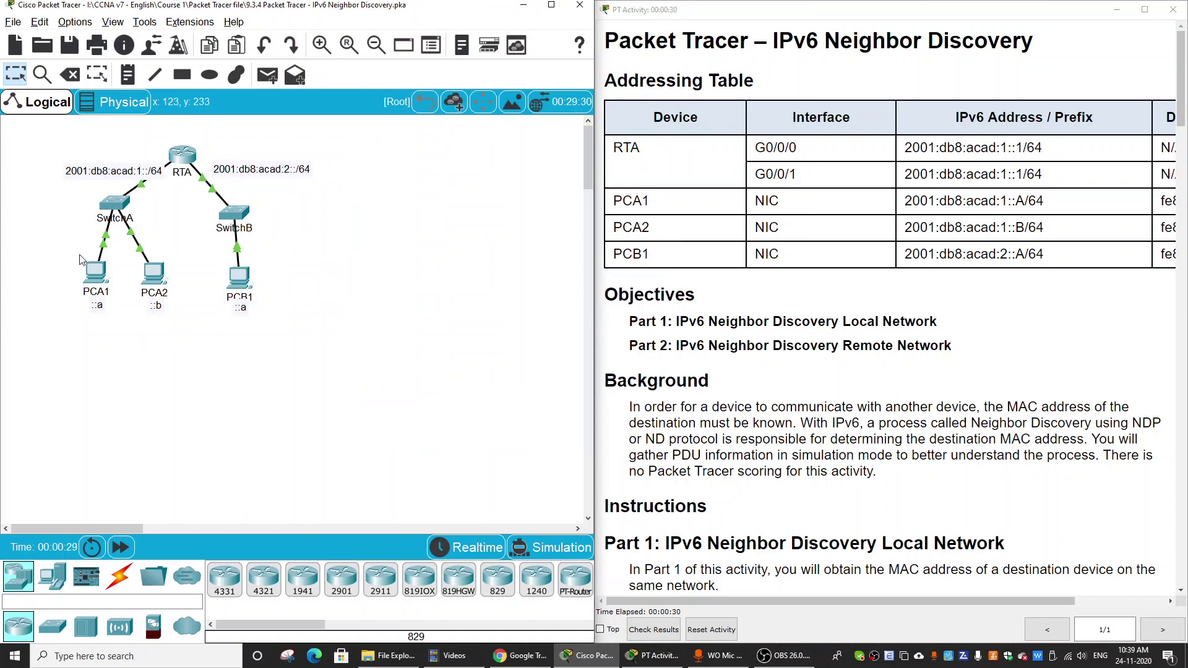
Review the network topology with its two IPv6 subnets and read the activity's Part 1 instructions
left_click_drag(42, 191, 182, 339)
left_click_drag(65, 329, 291, 201)
left_click(305, 374)
mouse_move(141, 270)
scroll(778, 346, "down", 2)
scroll(778, 346, "down", 2)
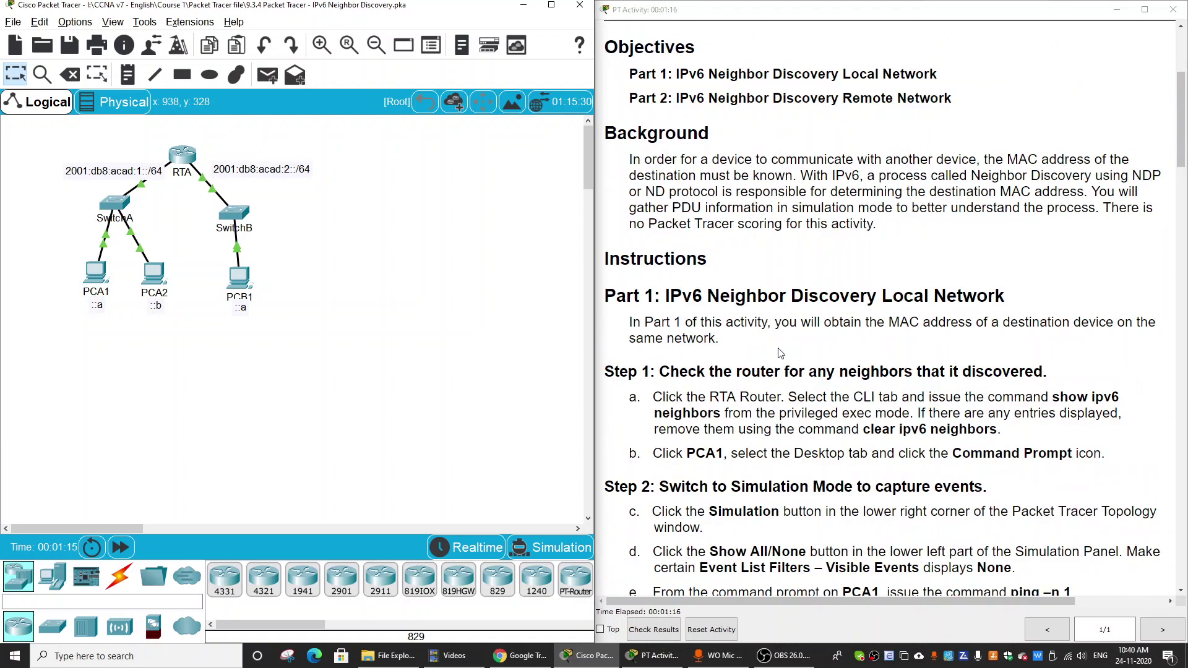
Switch the network to Simulation mode and maximize the main topology window
scroll(123, 328, "down", 1)
scroll(93, 321, "up", 1)
left_click(553, 552)
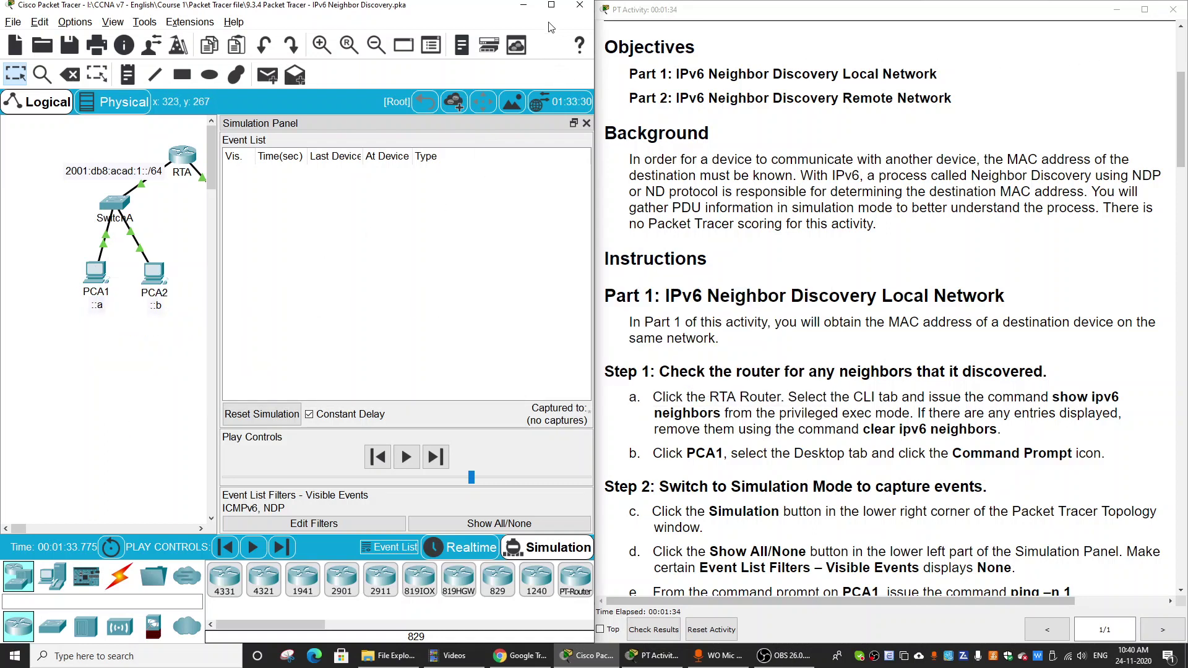
left_click(552, 5)
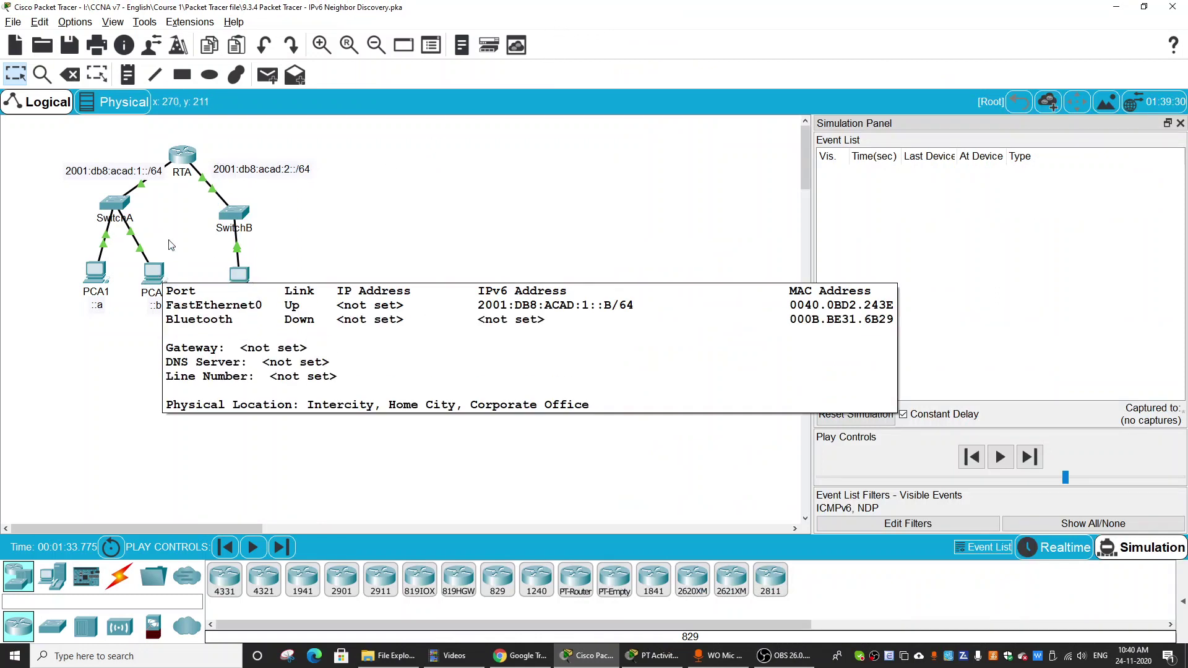
Copy PCA2's IPv6 address from its IP Configuration
left_click(160, 280)
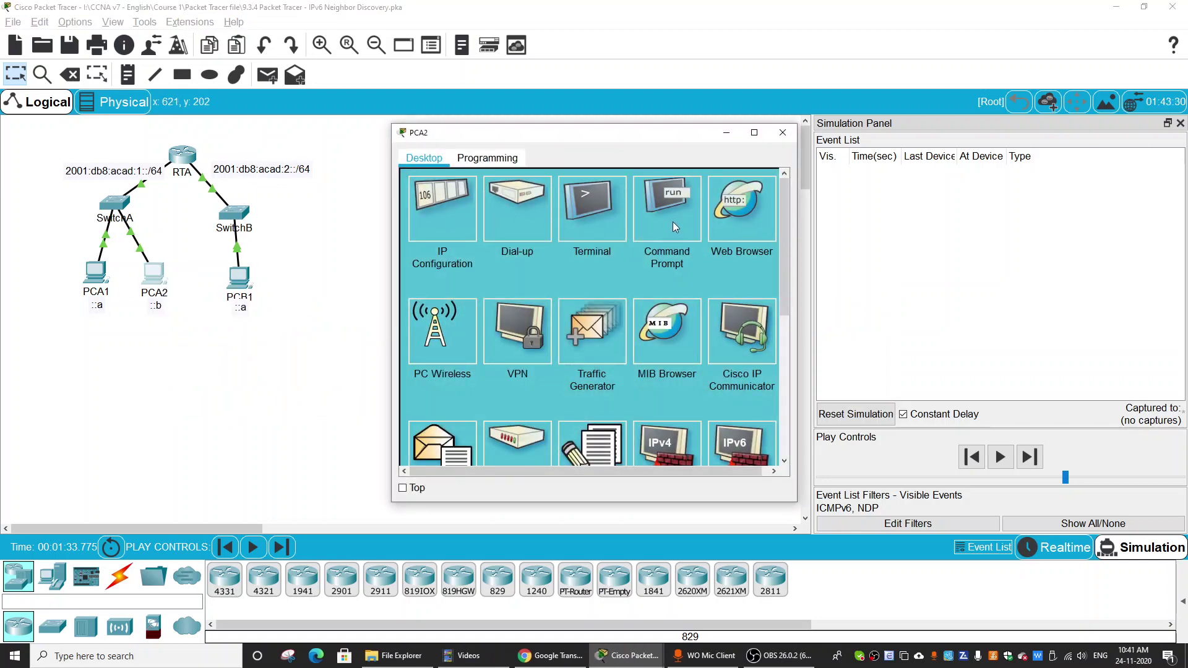
left_click(448, 230)
left_click_drag(631, 370, 544, 373)
key("ctrl+c")
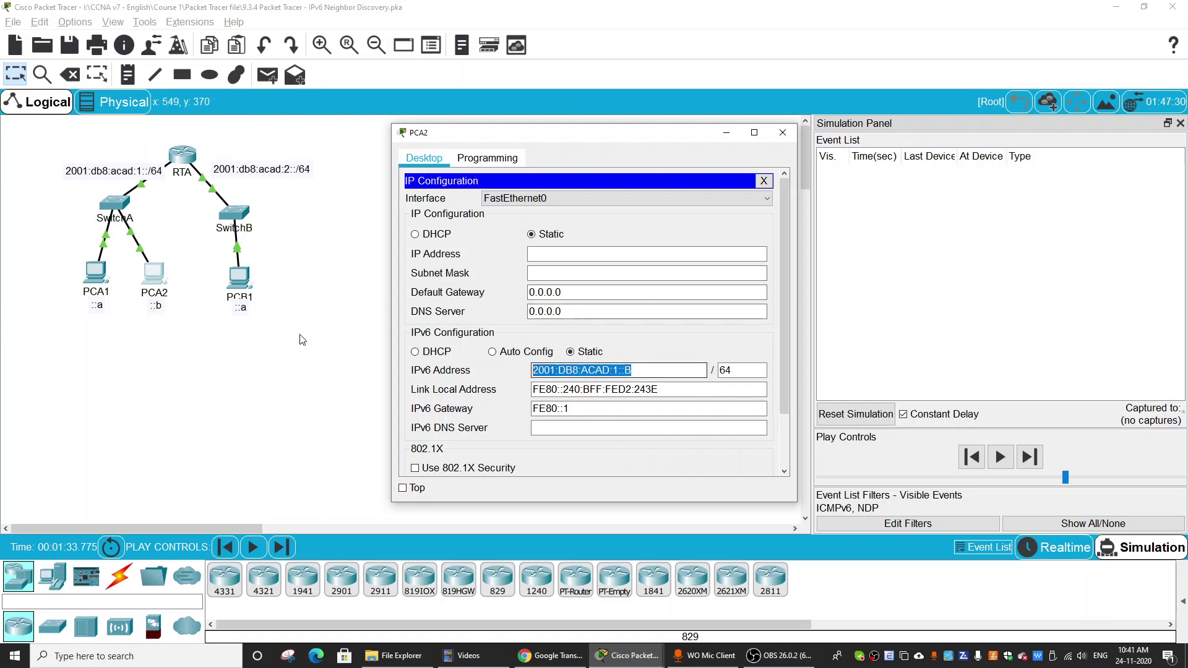
left_click(272, 338)
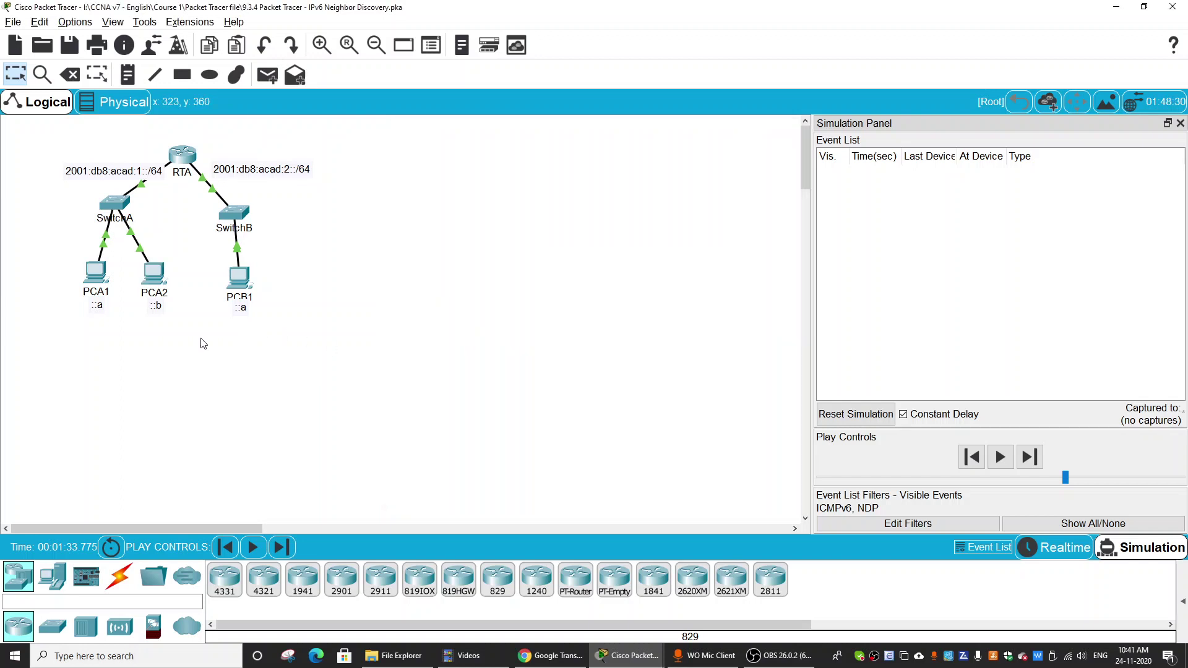
Run ping -n 1 2001:DB8:ACAD:1::B from PCA1's Command Prompt and minimize the PCA1 window
left_click(103, 275)
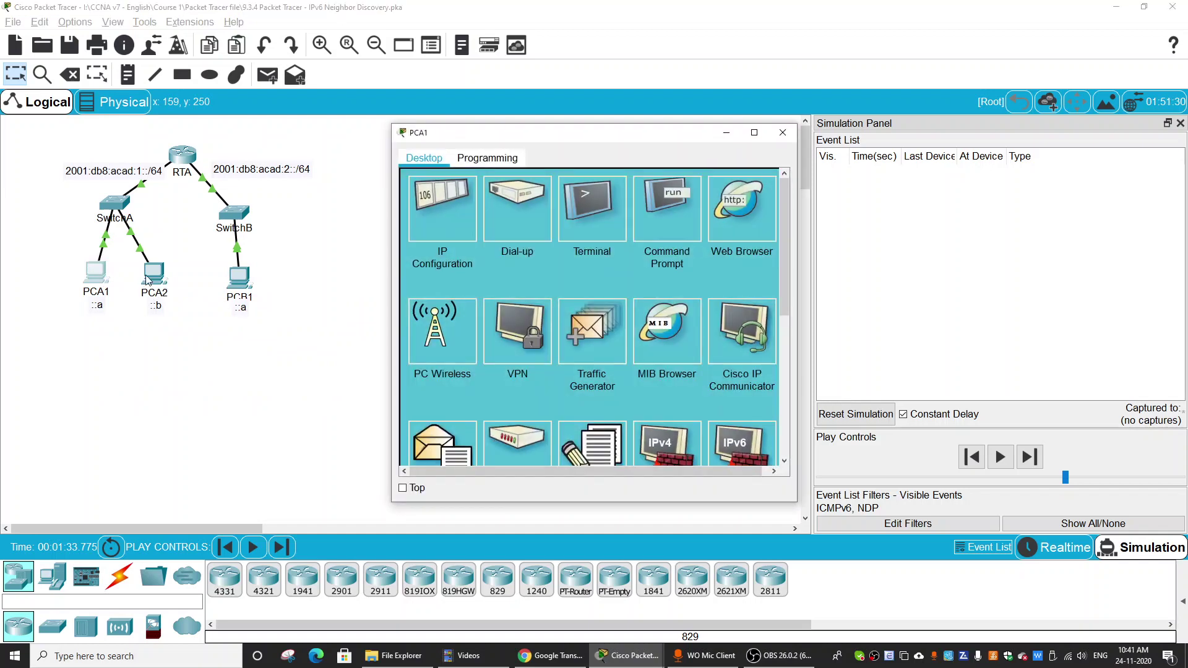
left_click(693, 234)
type("ping -n 1")
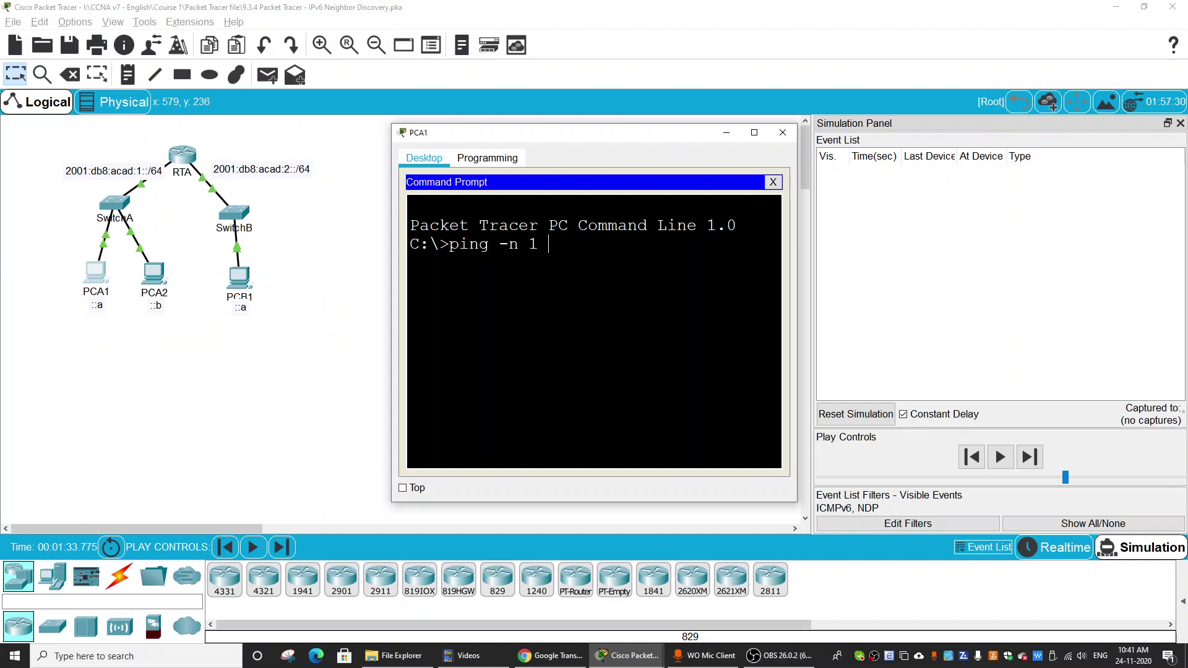
right_click(554, 248)
left_click(569, 270)
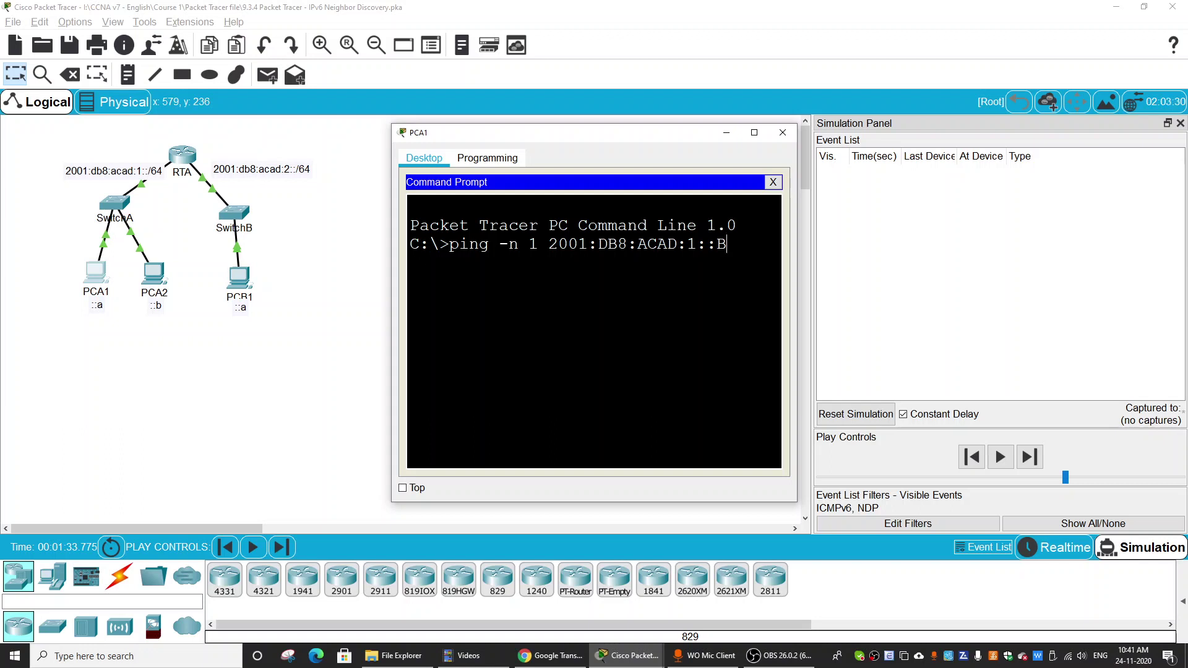
key("Return")
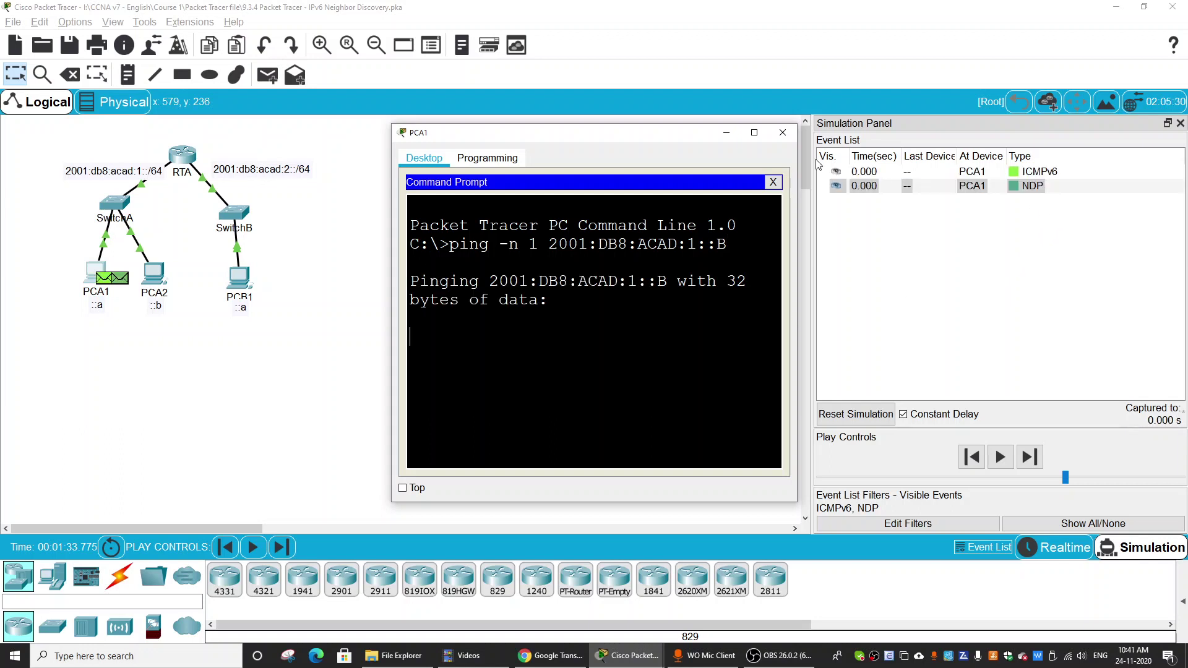
left_click(727, 135)
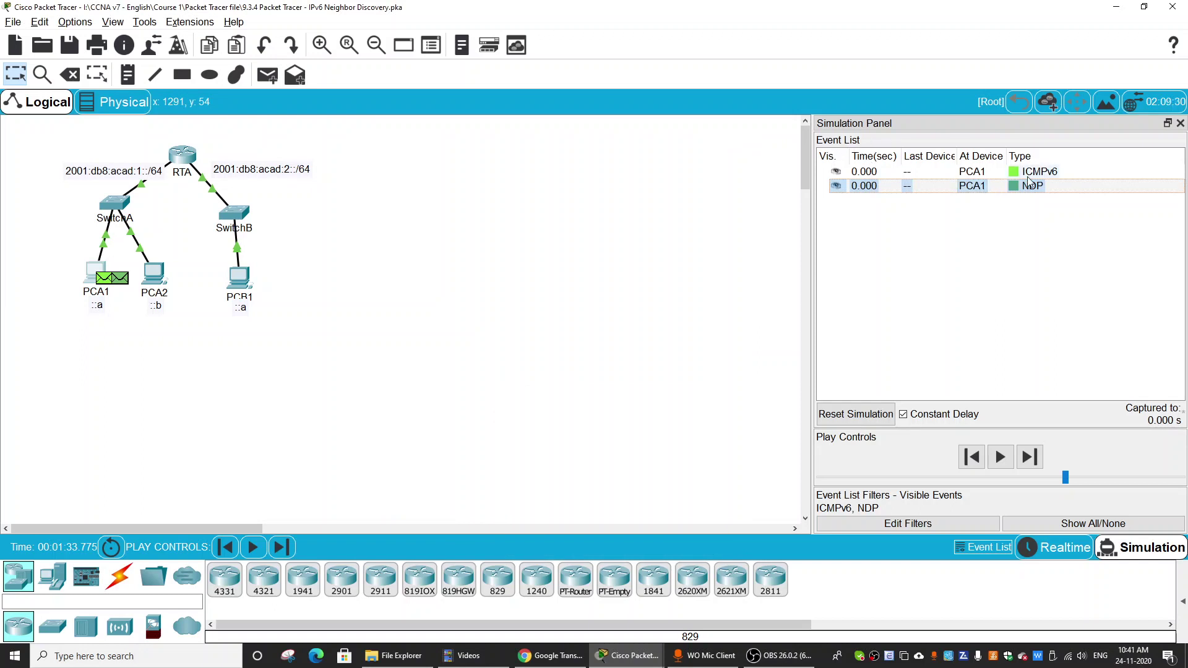
Examine the OSI model details of the ICMPv6 and NDP events at PCA1 at time 0.000
left_click(1038, 174)
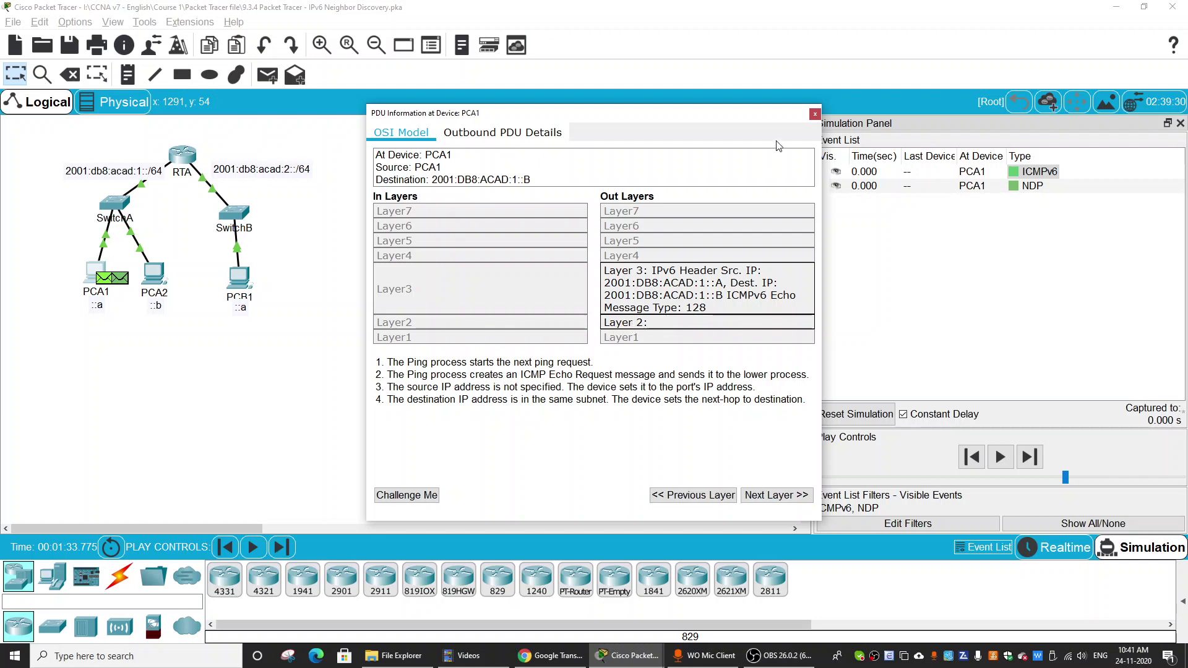
left_click(814, 114)
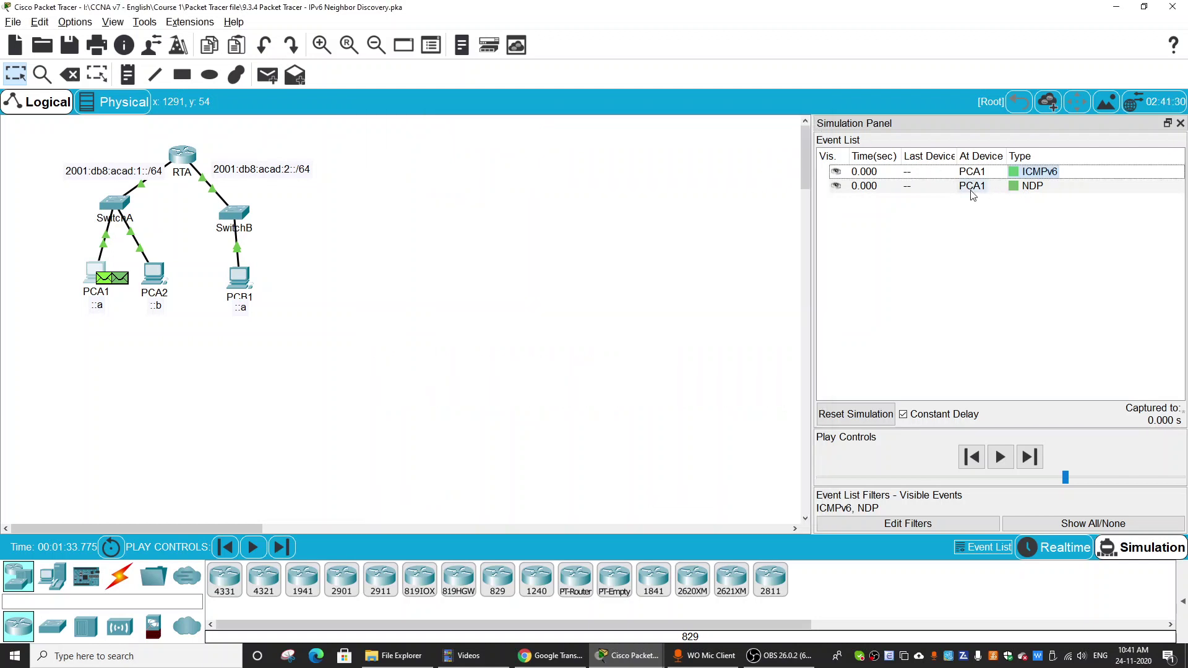
left_click(1016, 188)
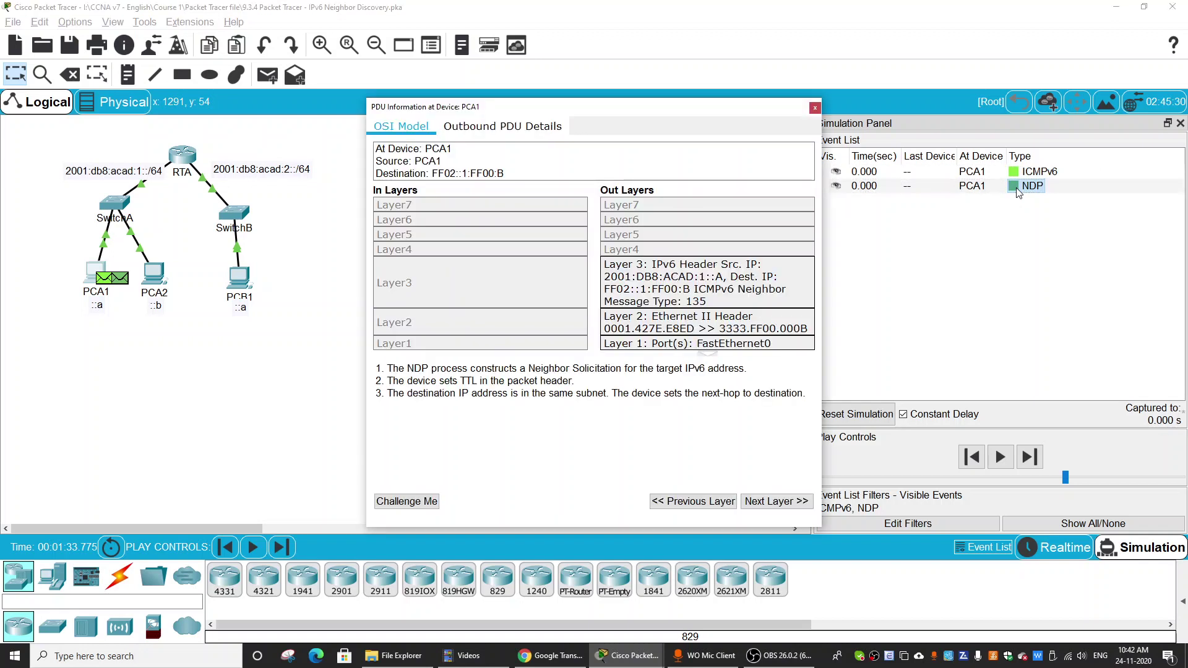
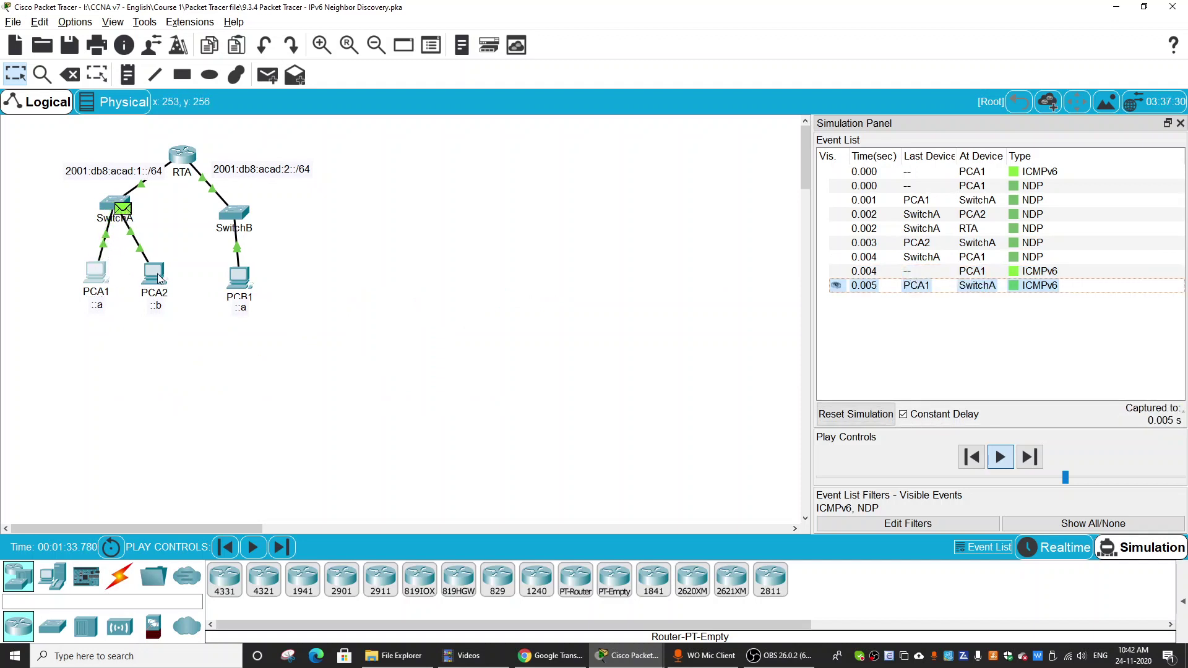
Play the simulation until the ICMPv6 reply returns to PCA1, and stop playback
mouse_move(158, 276)
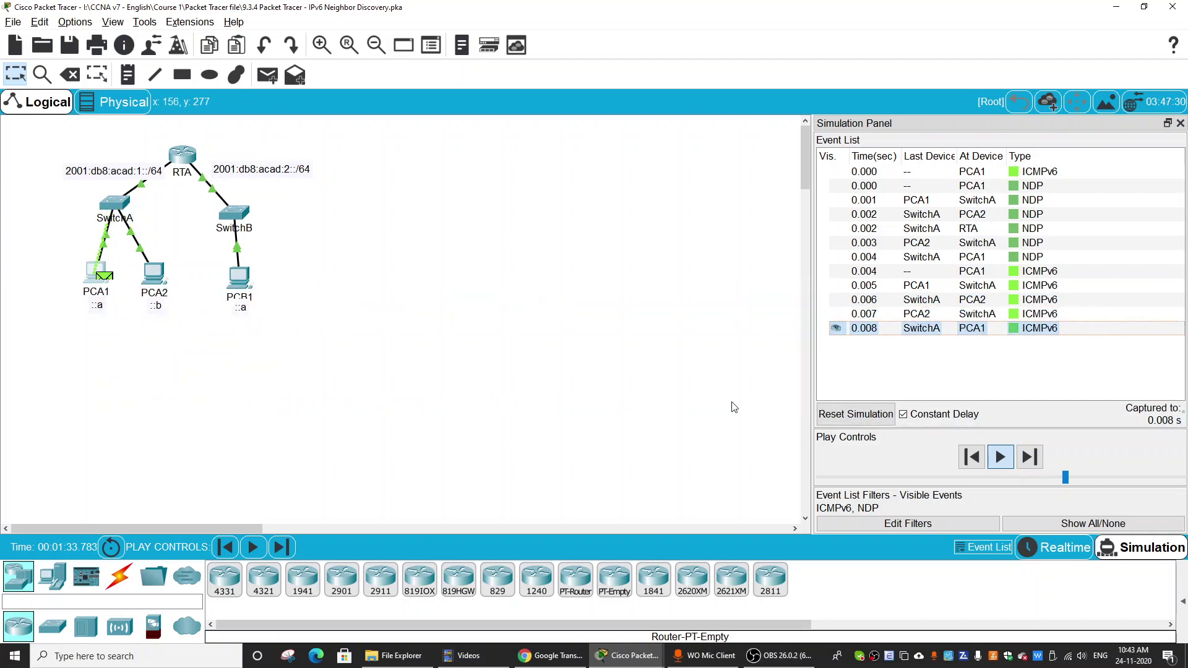
left_click(996, 462)
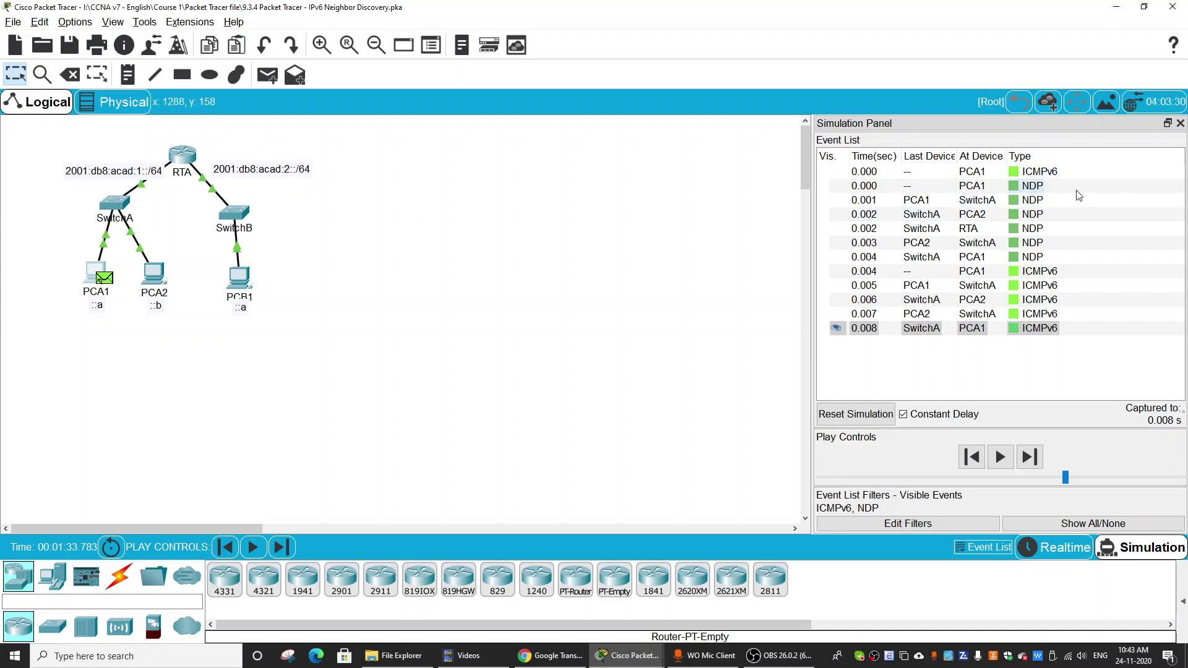
Inspect the NDP events at SwitchA at 0.001 and 0.003 and at PCA1 at 0.004, comparing their source and destination MAC addresses
left_click(1015, 204)
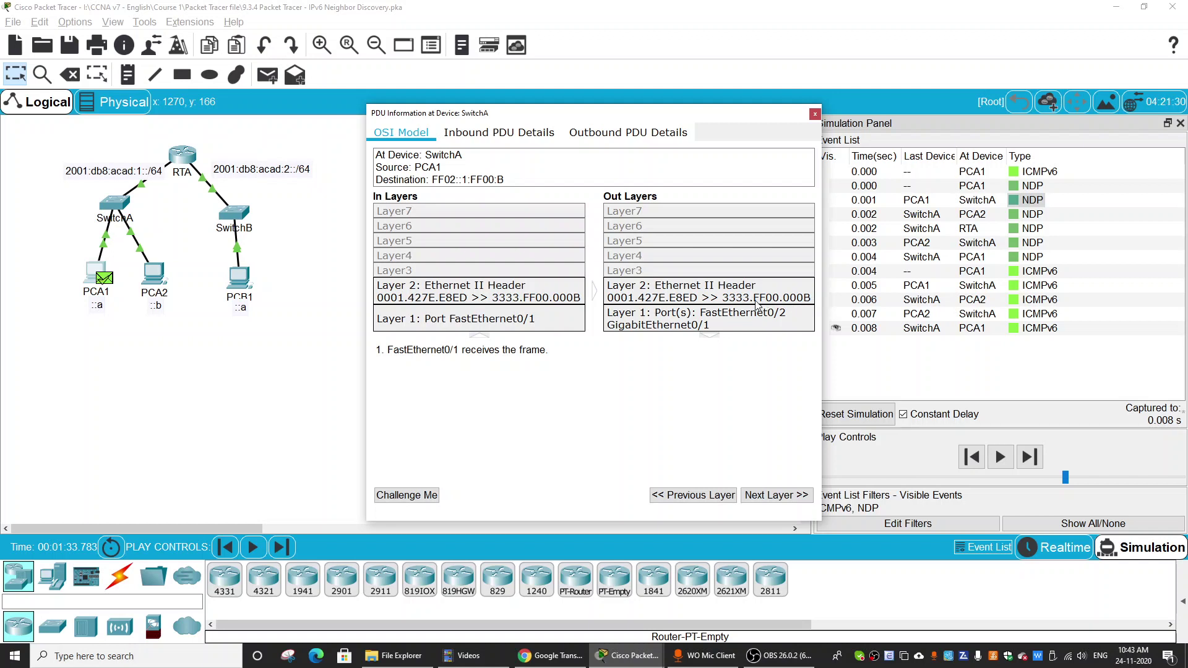
left_click(815, 114)
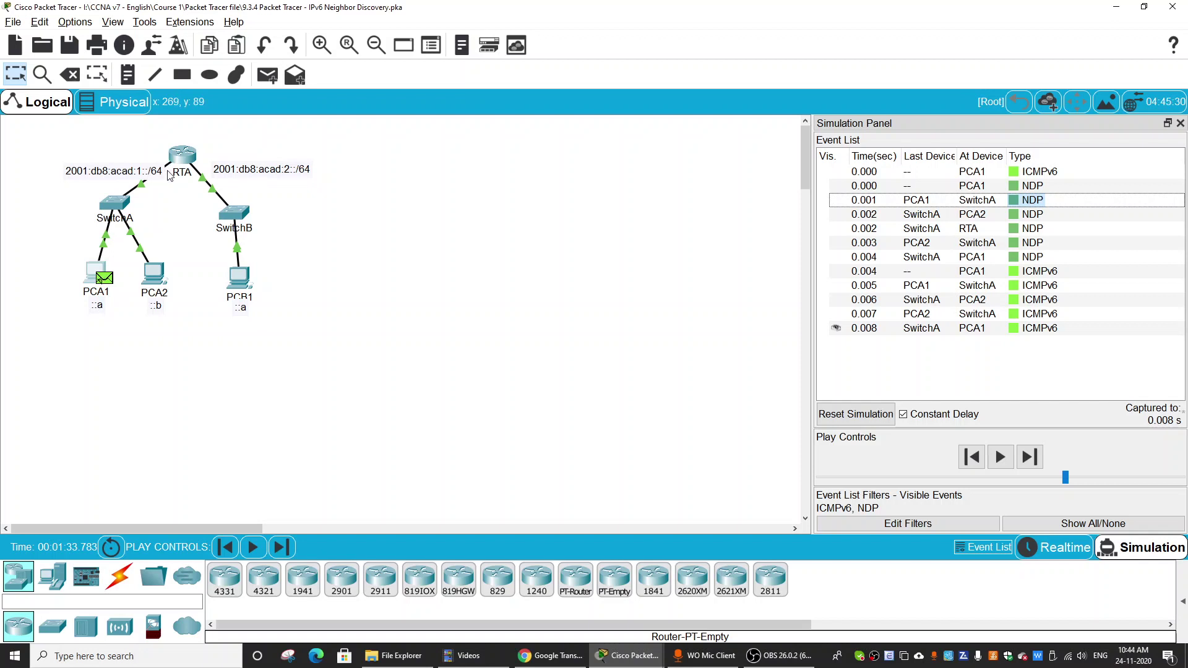
left_click(1018, 246)
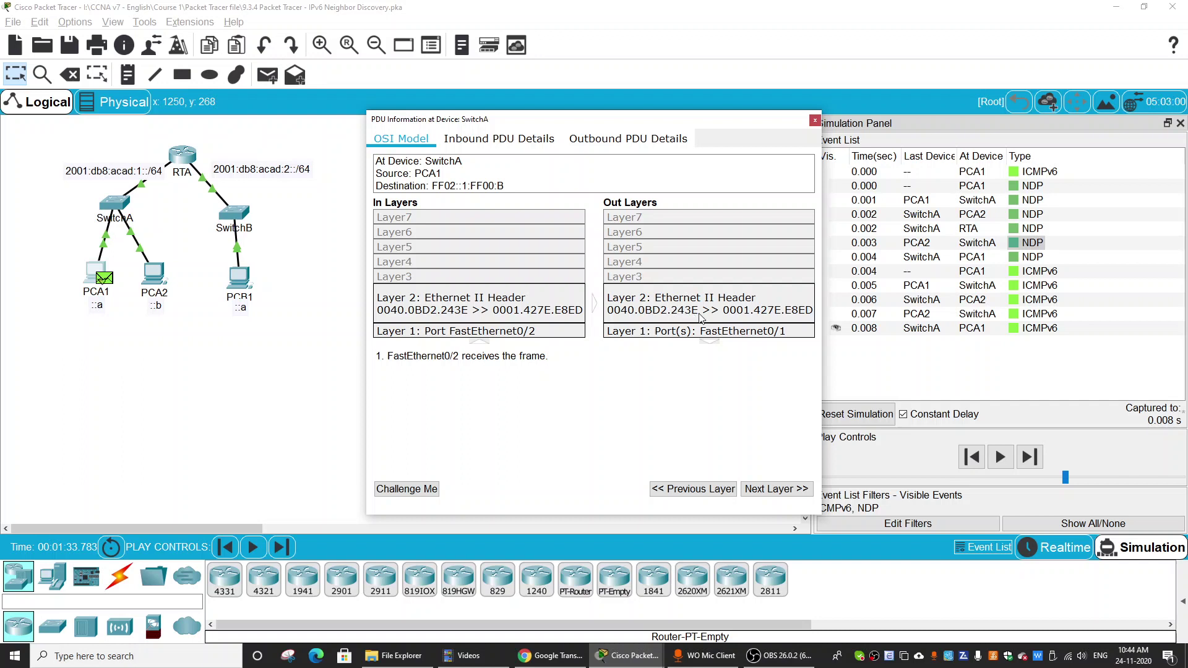
left_click(1016, 261)
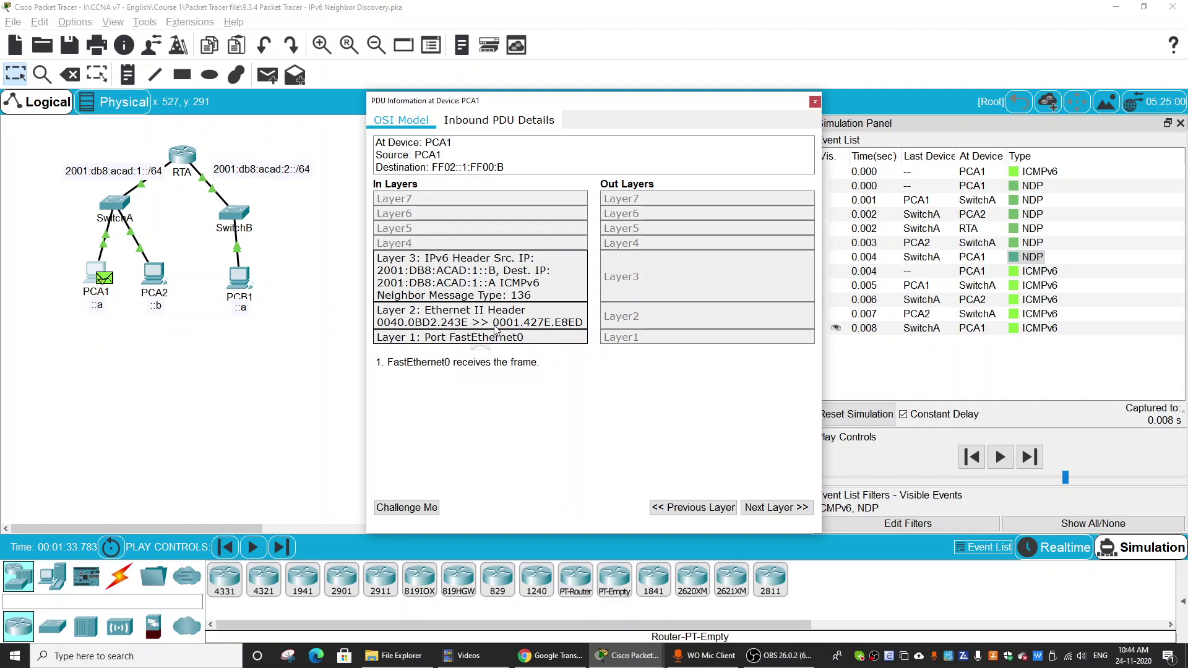
left_click(815, 101)
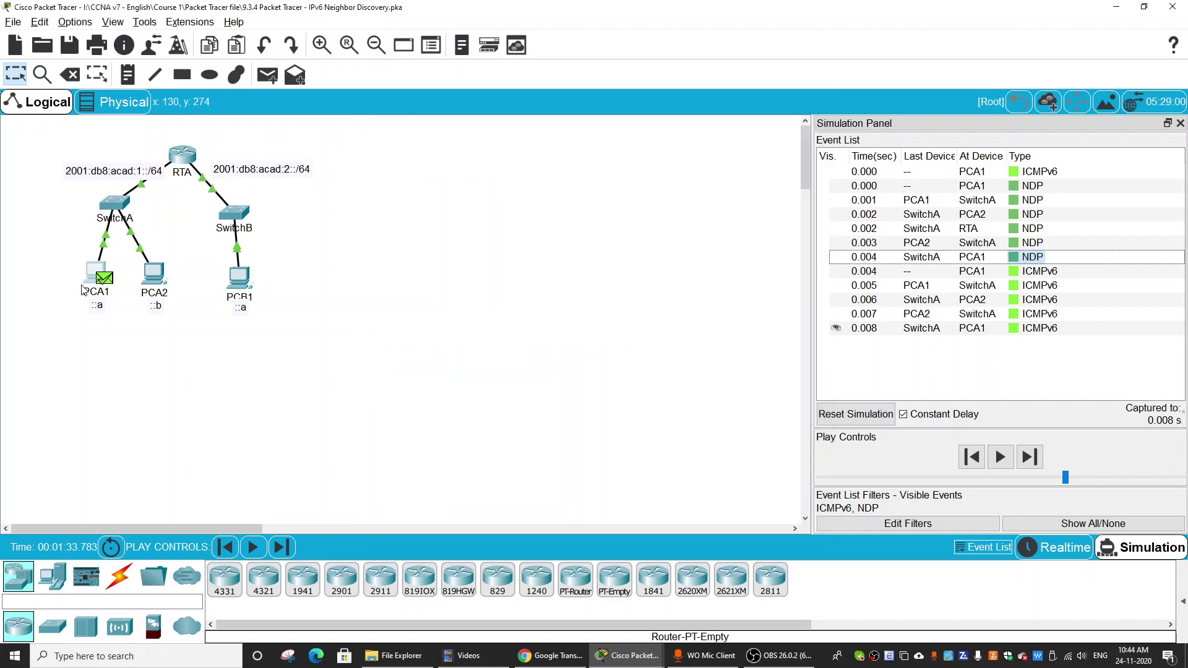
Inspect the ICMPv6 events at PCA1 at 0.004 and at SwitchA at 0.007 for their Layer 2 addressing
mouse_move(166, 309)
left_click(1014, 273)
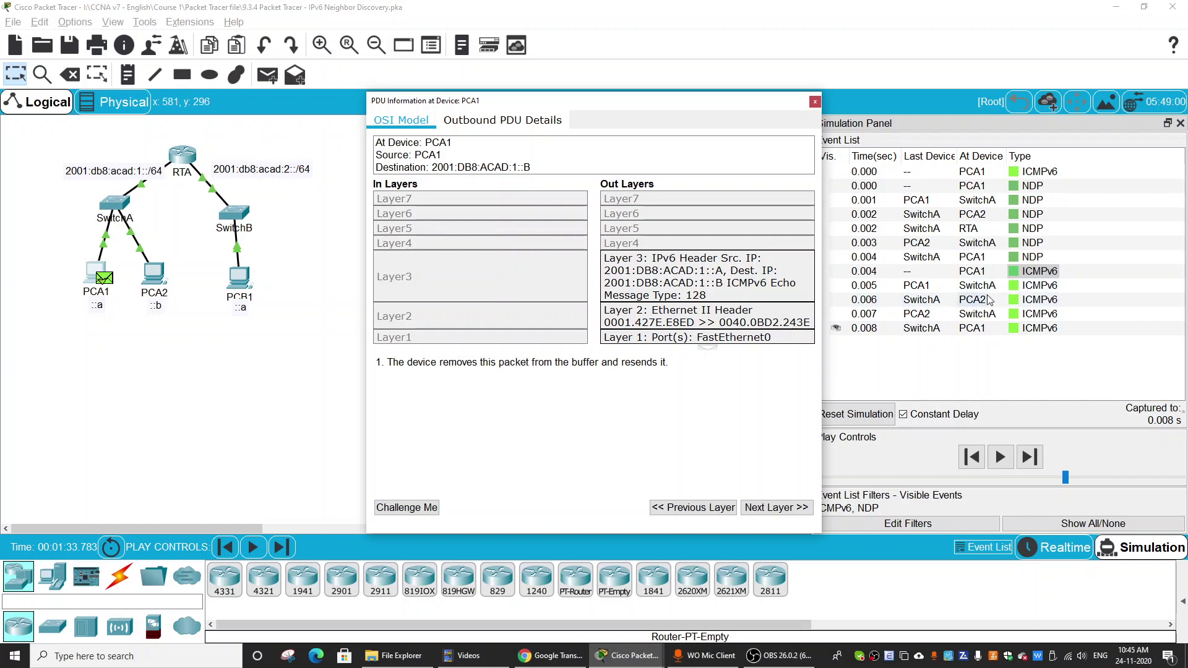
left_click(168, 285)
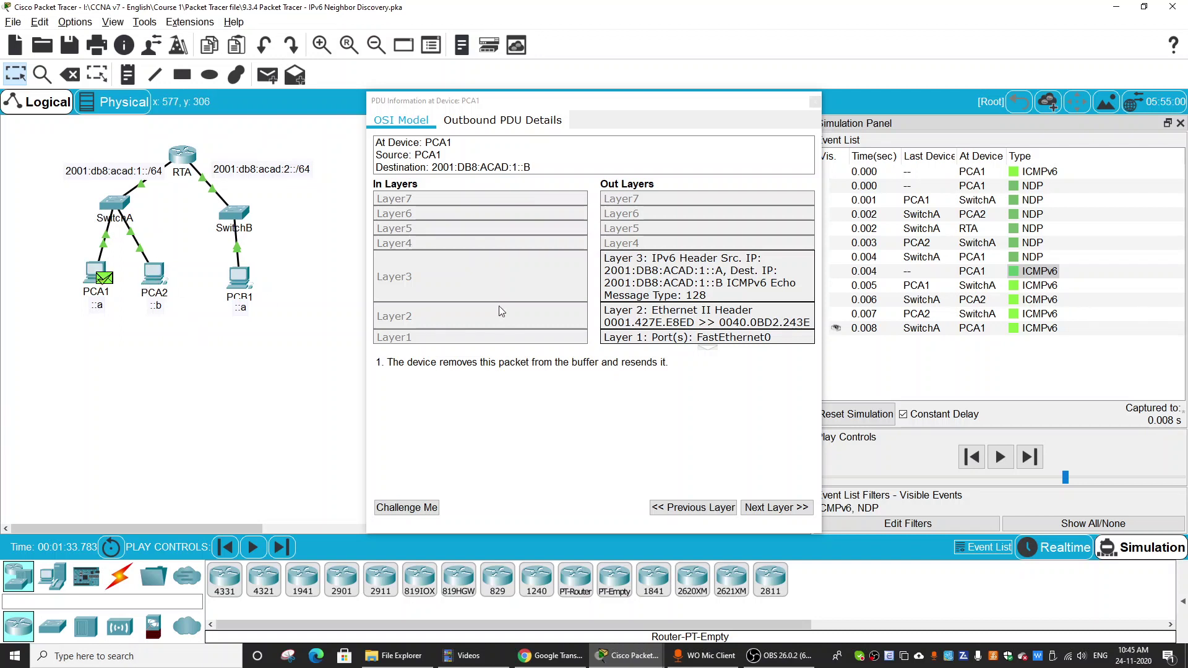
left_click(1015, 314)
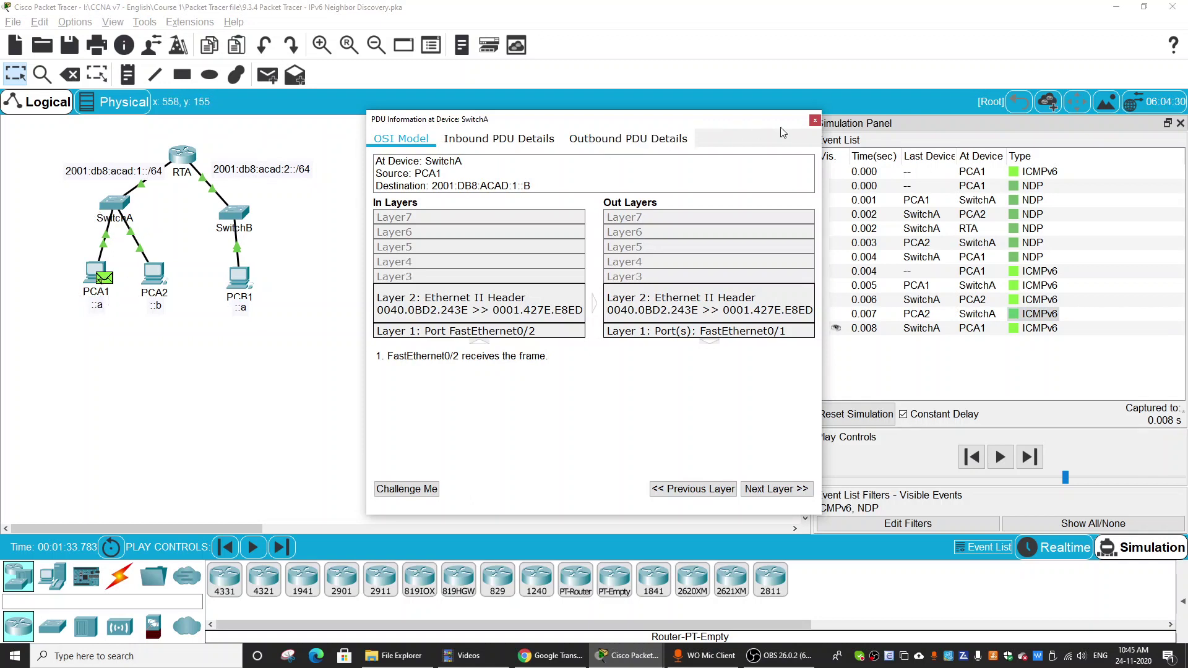
left_click(815, 120)
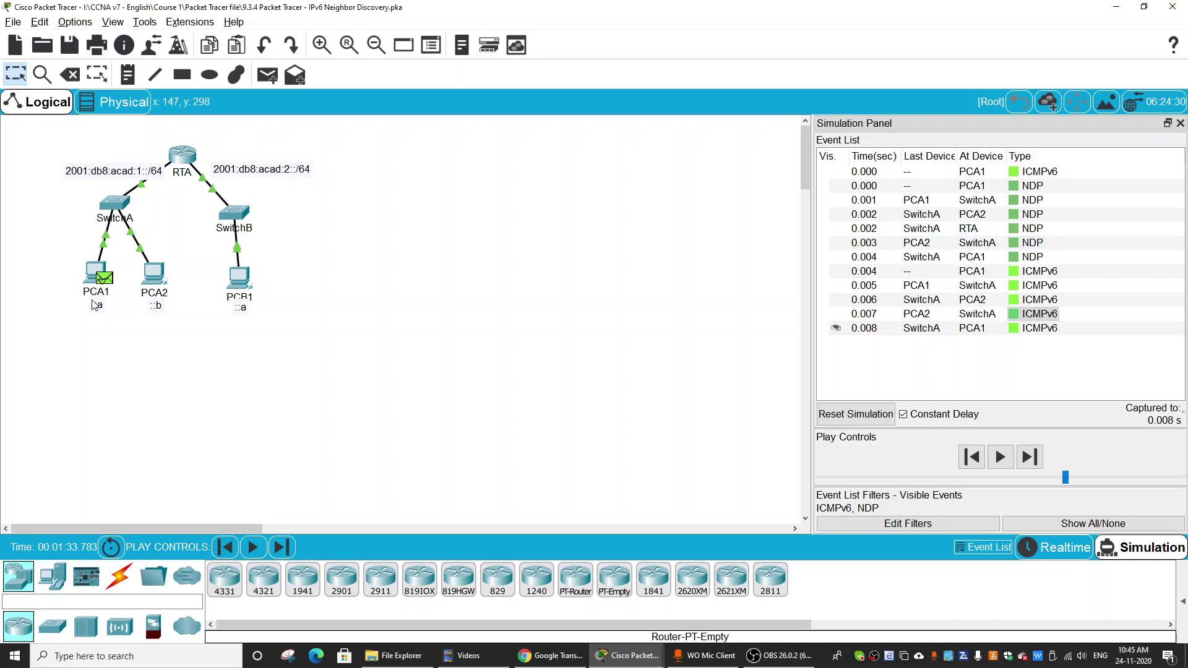
Check the NDP message types in the events at PCA1 at 0.000, SwitchA at 0.003 and PCA2 at 0.002
left_click(1017, 188)
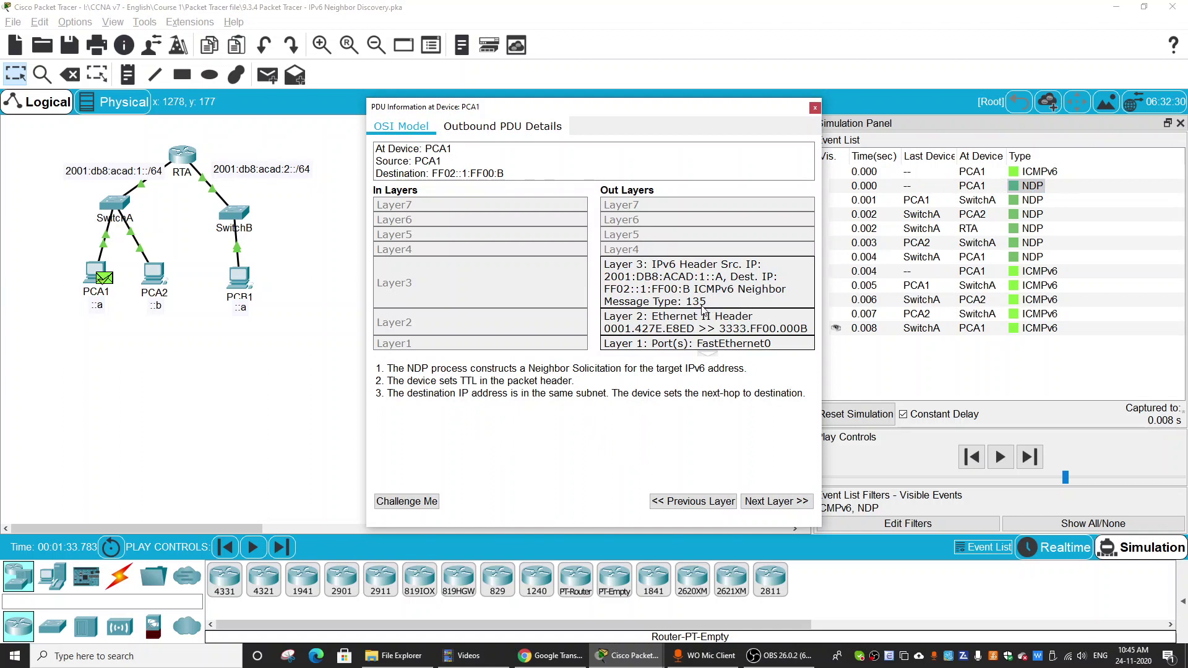
left_click(1012, 242)
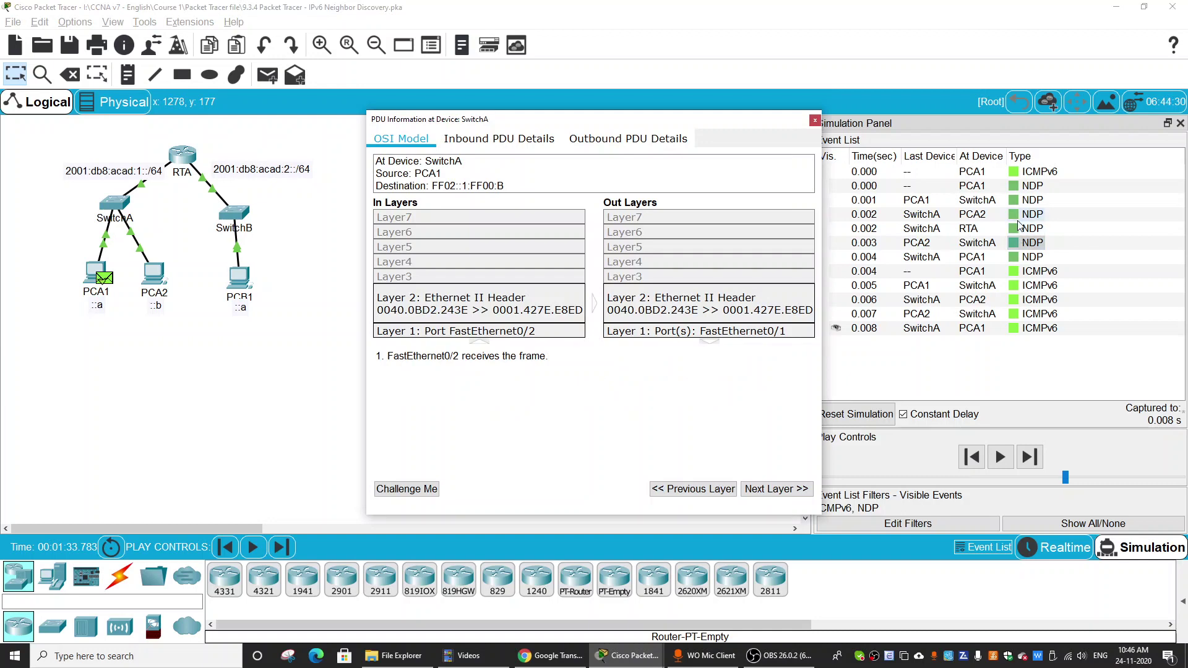
left_click(1019, 217)
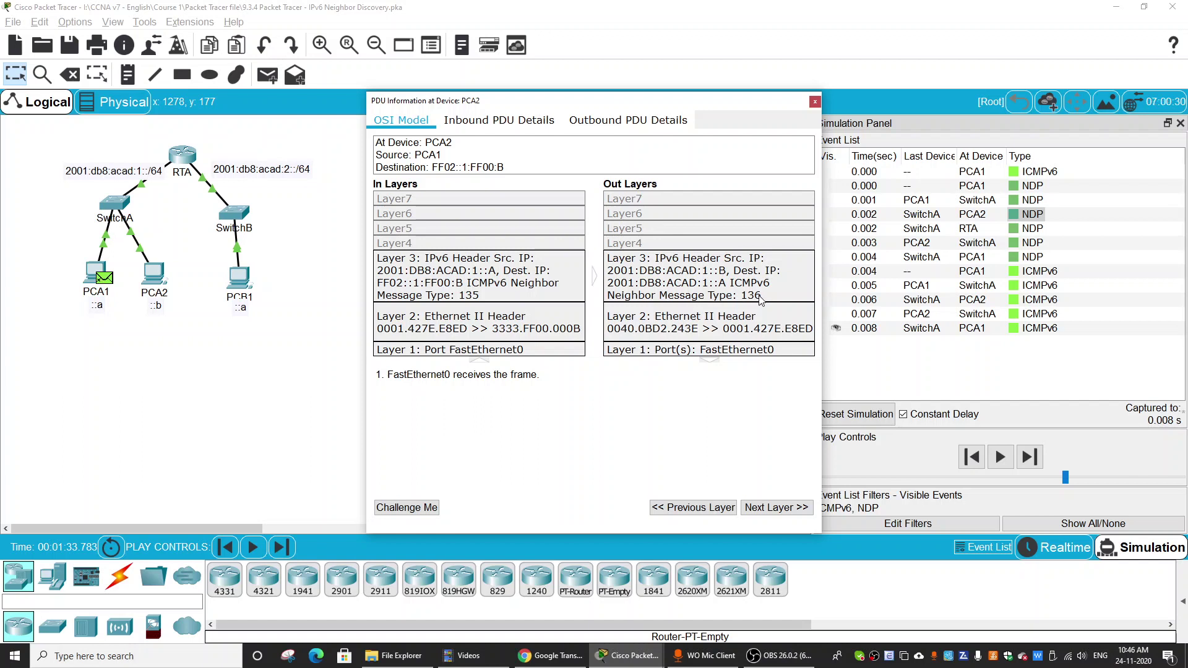
left_click(814, 100)
left_click(379, 311)
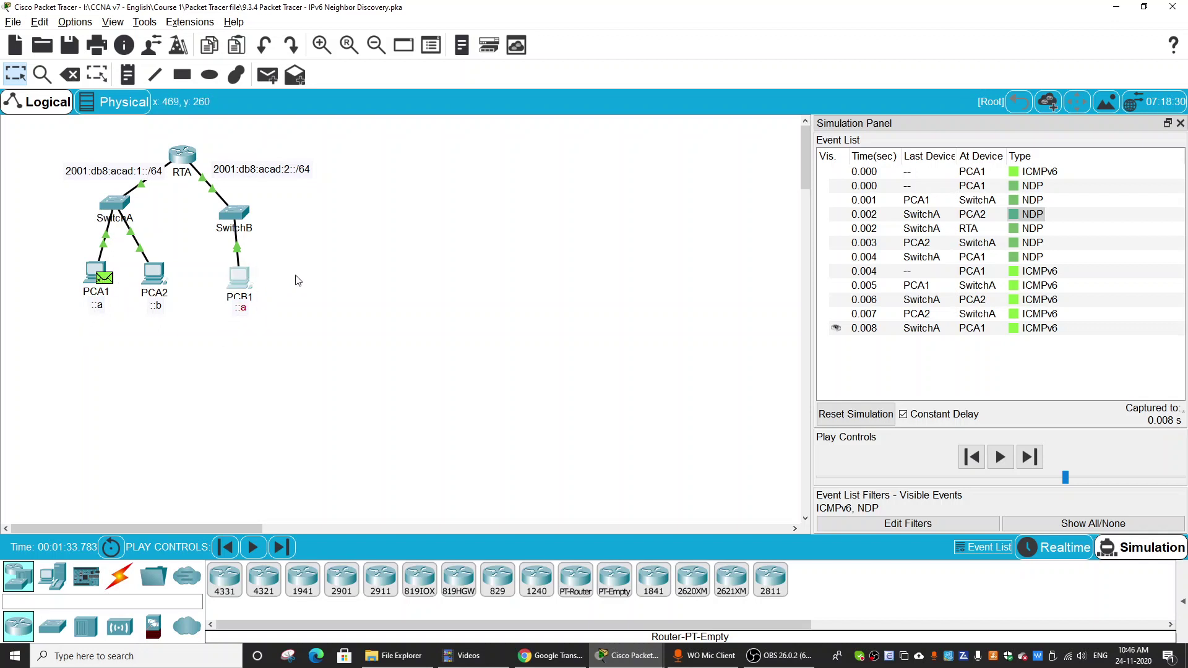
Reopen 9.3.4 Packet Tracer - IPv6 Neighbor Discovery.pka without saving the current network
left_click(13, 25)
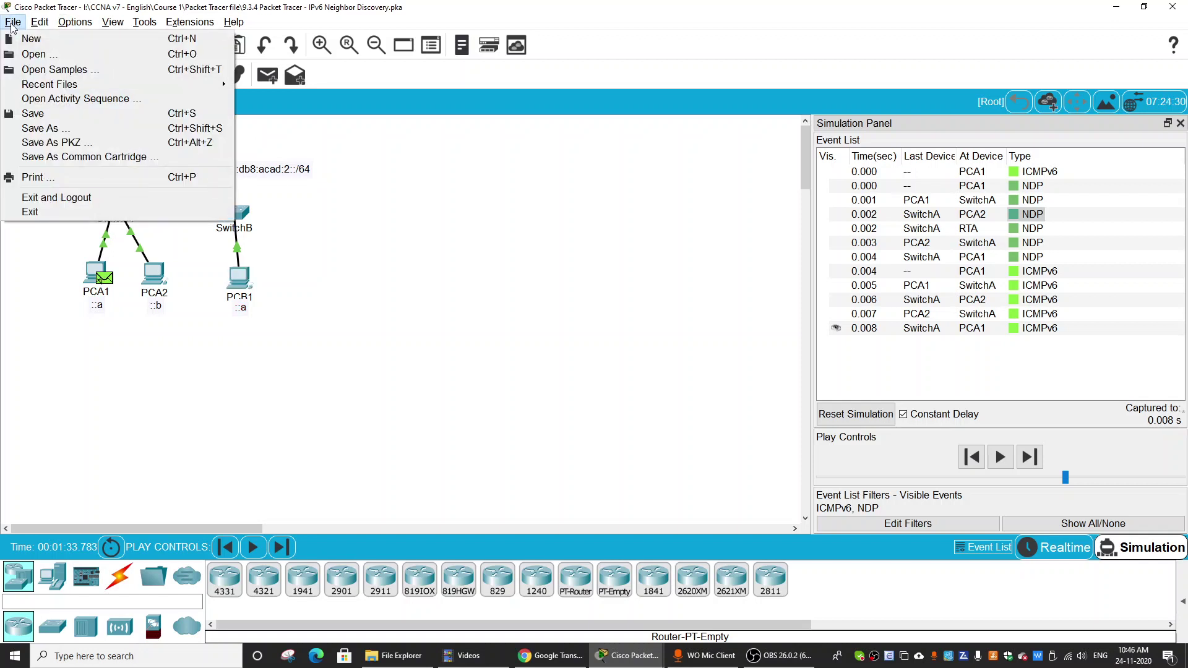
left_click(52, 53)
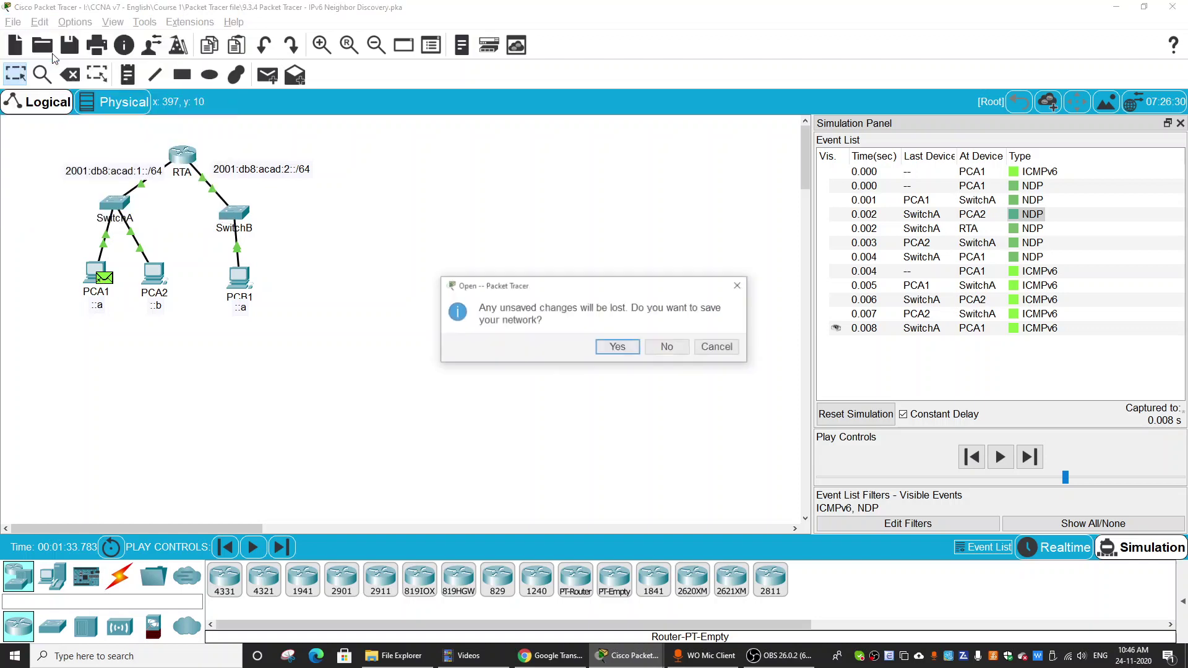
left_click(668, 345)
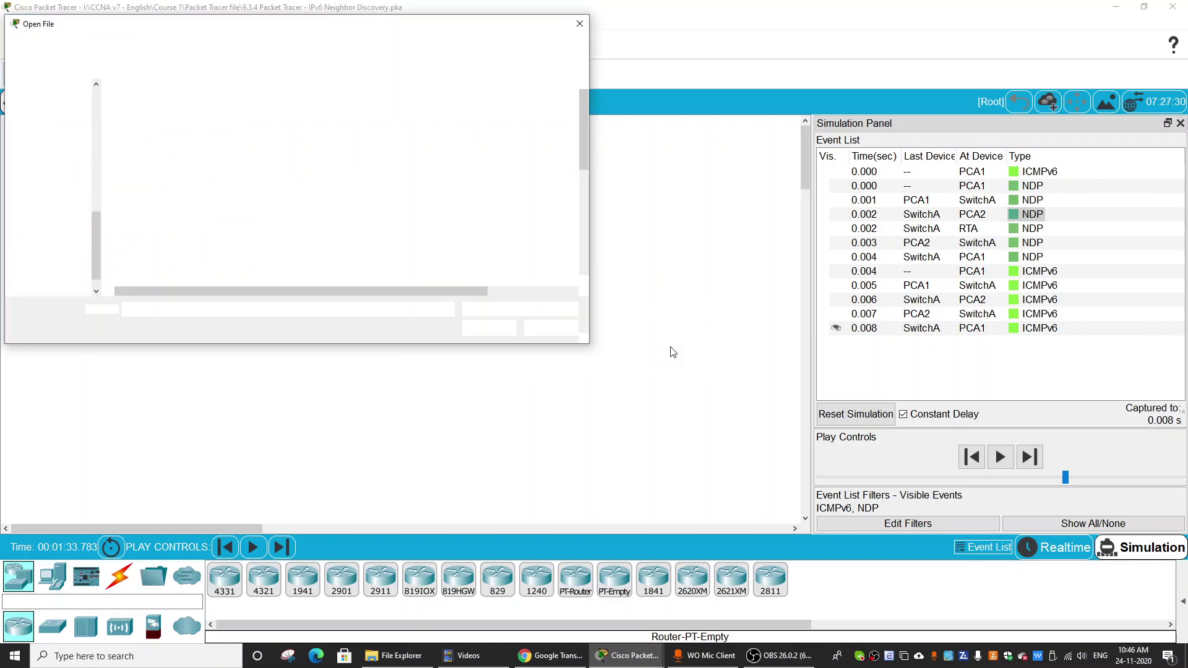
left_click(257, 259)
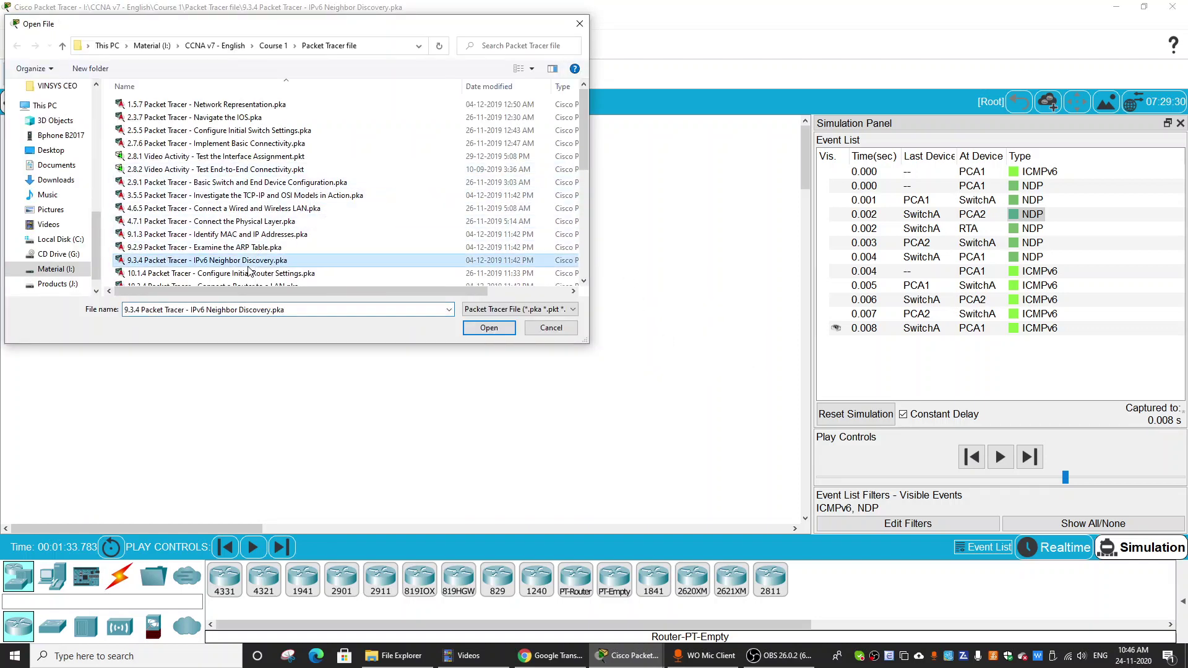
left_click(484, 330)
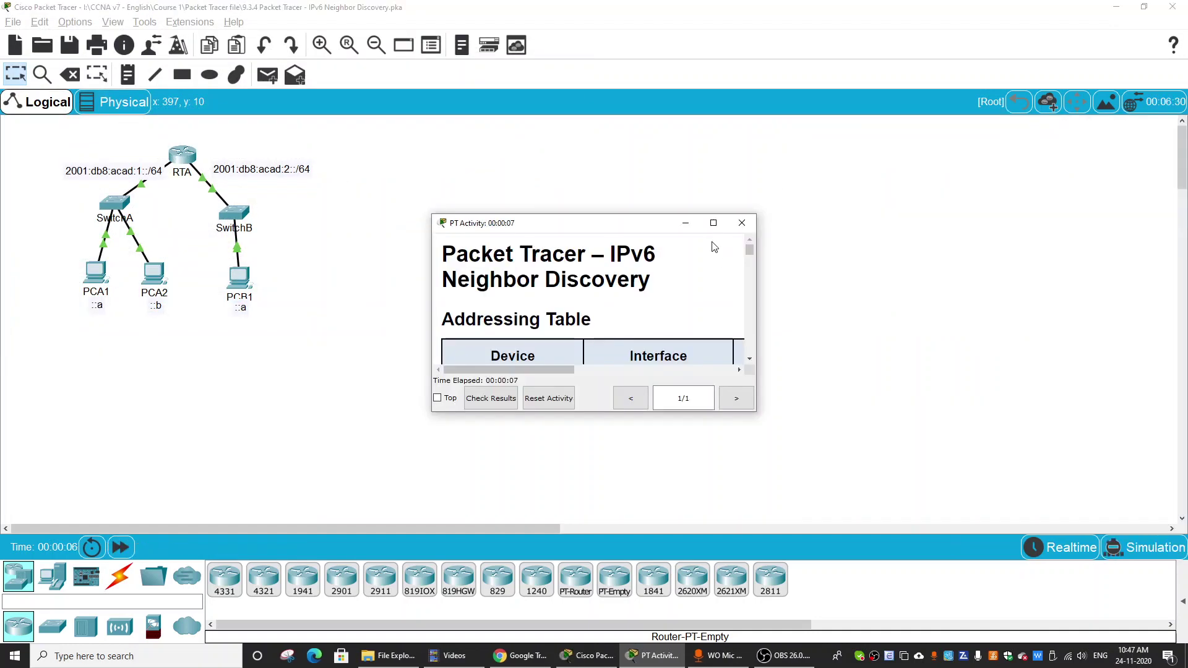
Move the activity instructions window off the topology and minimize it
left_click_drag(640, 226, 675, 175)
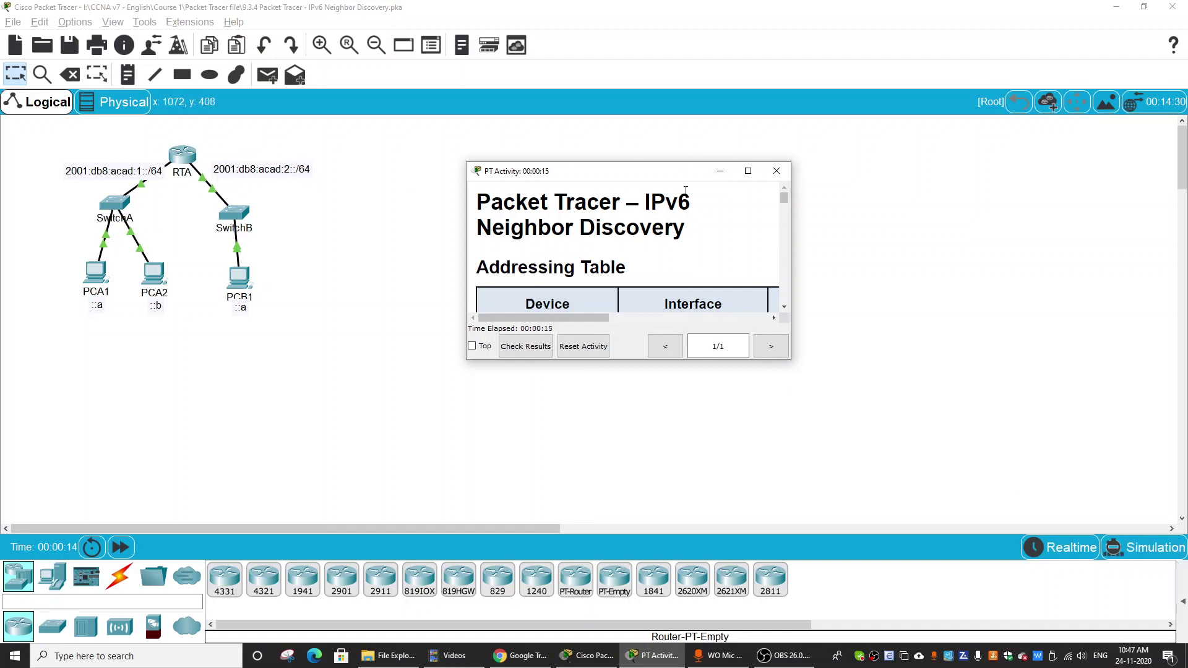
left_click_drag(634, 175, 776, 174)
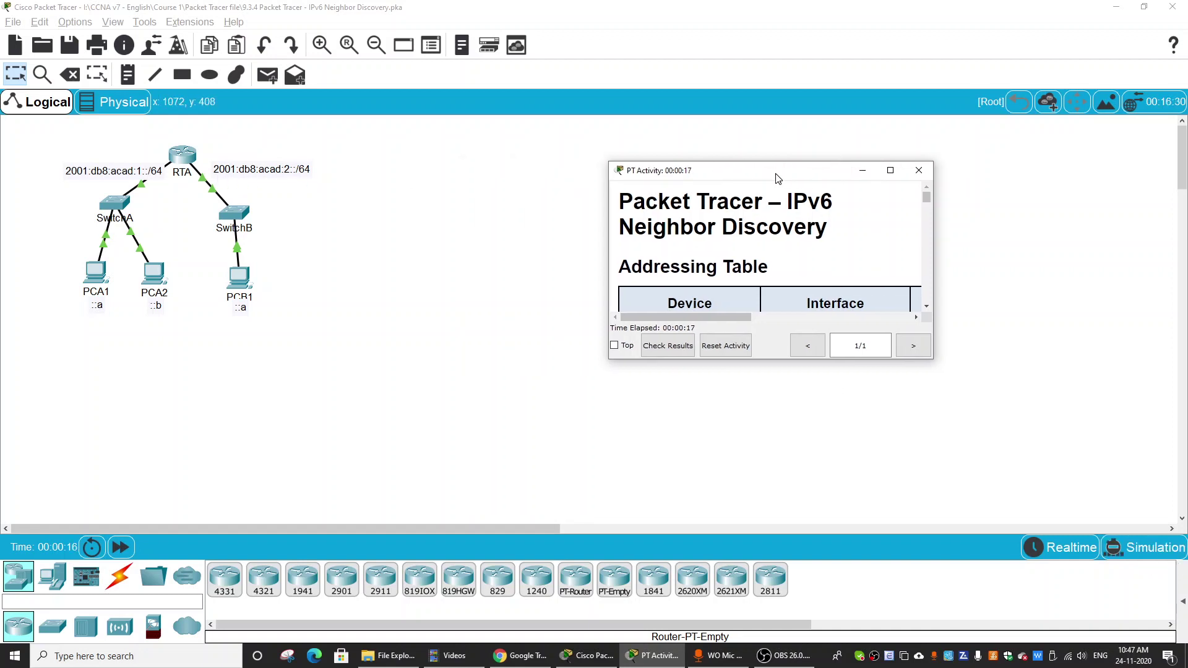
left_click(861, 171)
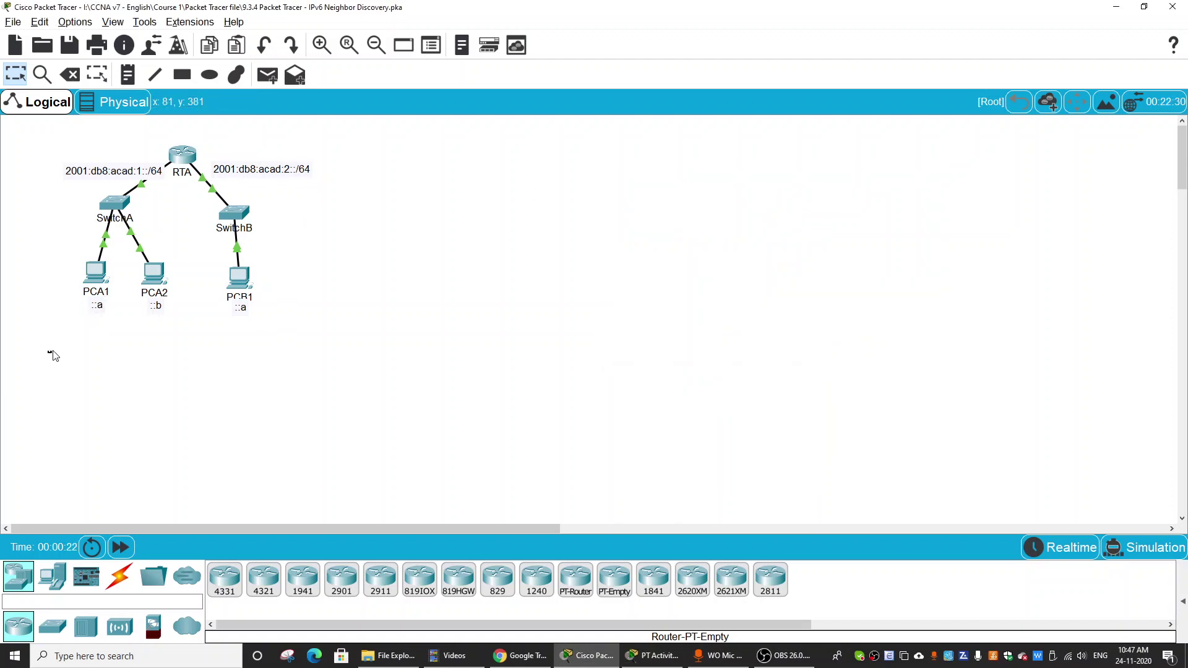
left_click_drag(48, 353, 137, 298)
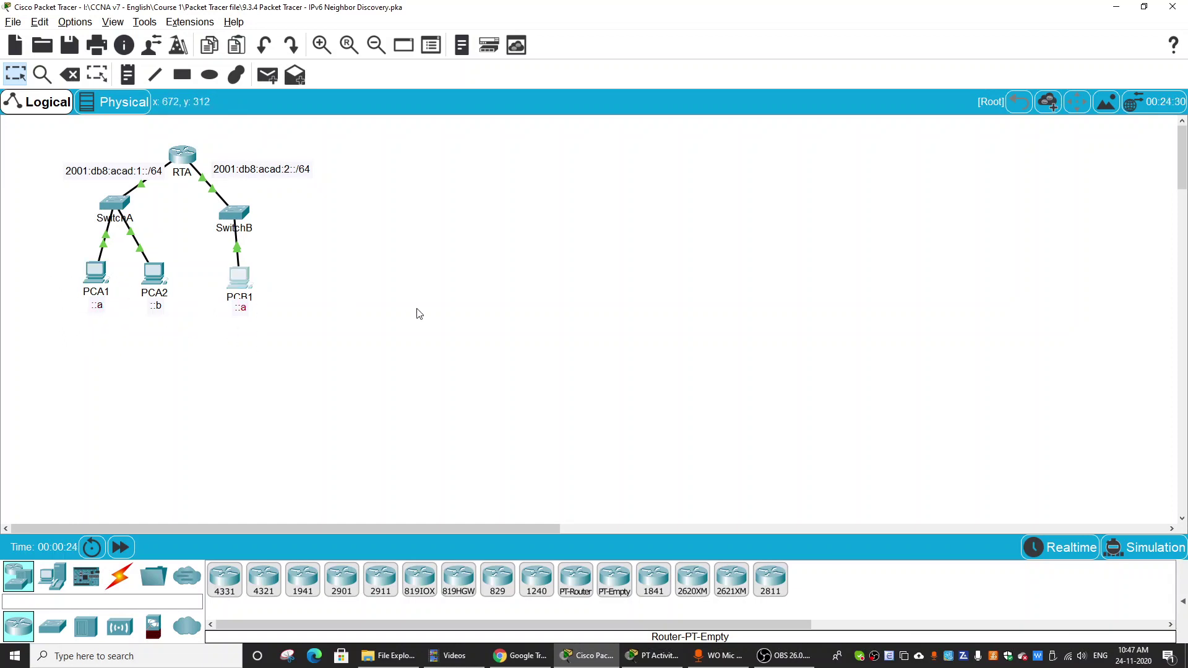
Copy PCB1's IPv6 address from its IP configuration
left_click(239, 278)
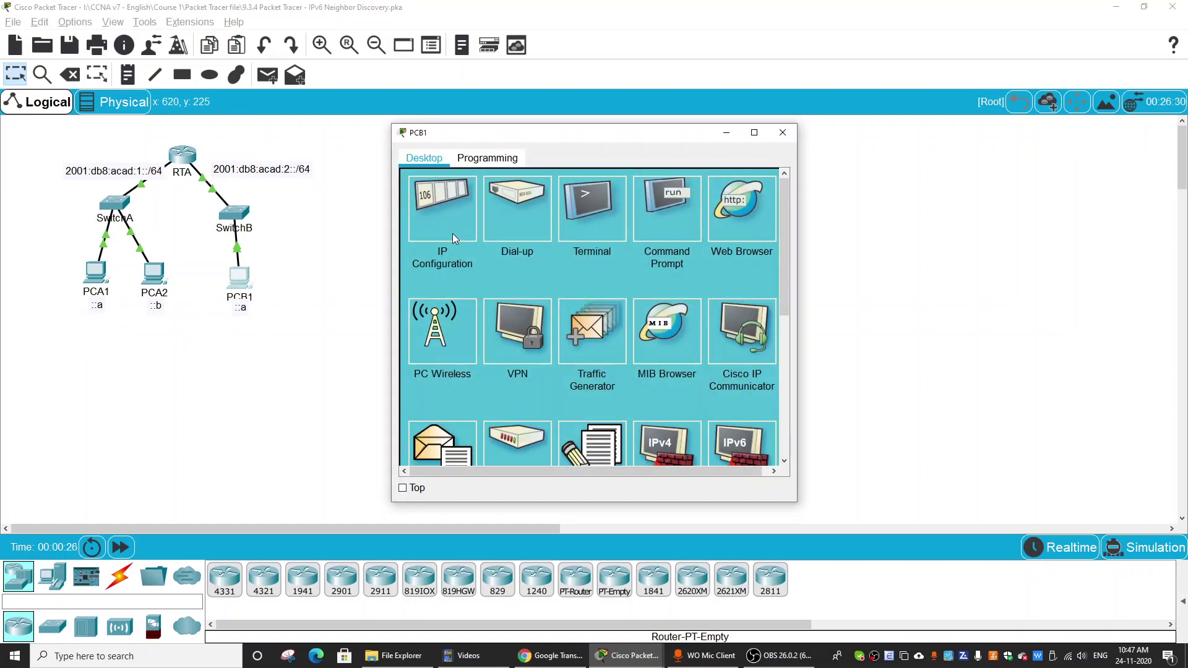
left_click(452, 233)
key("ctrl+a")
key("ctrl+c")
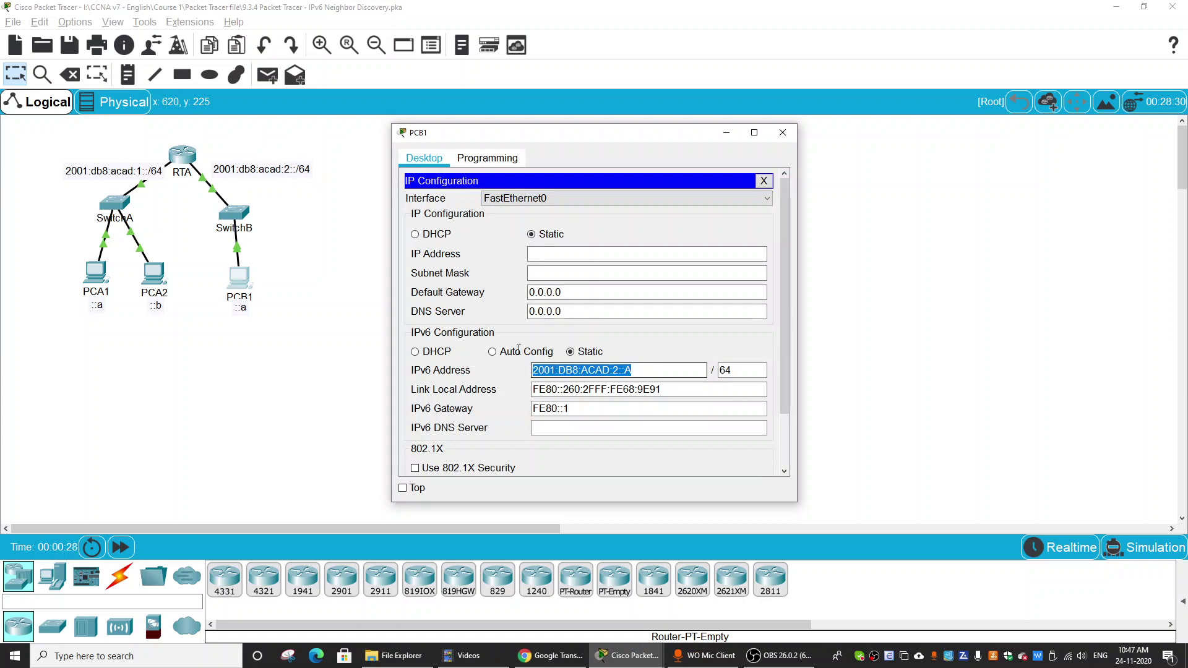
left_click(274, 367)
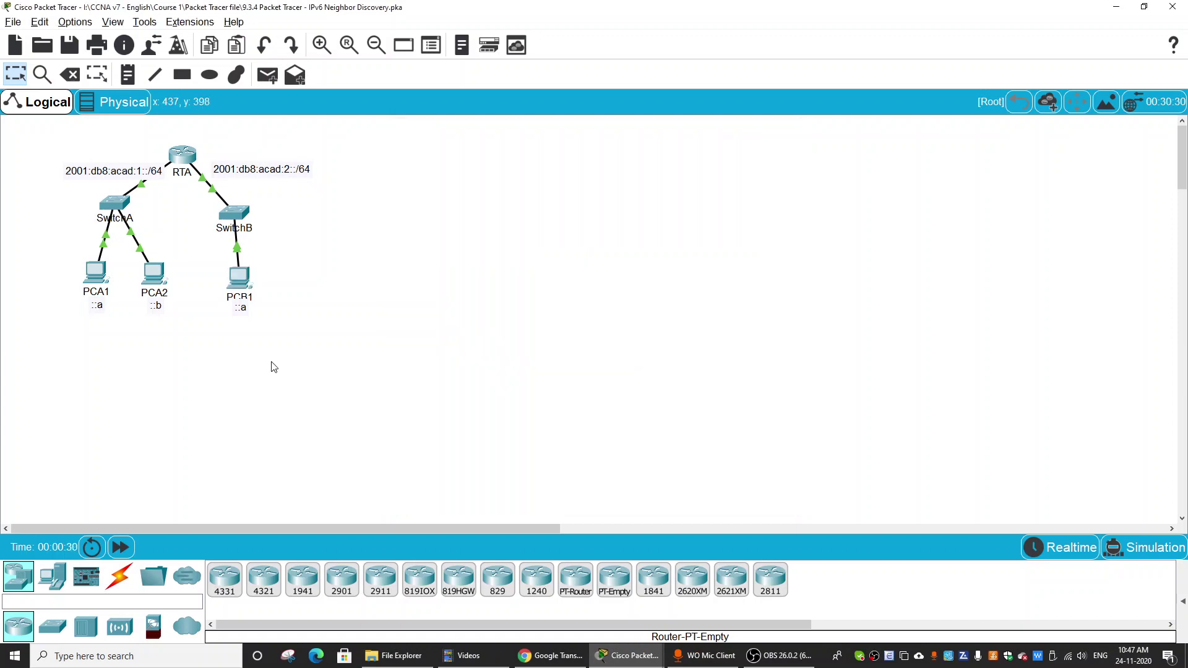
Enter the command ping -n 1 2001:DB8:ACAD:2::A at PCA1's command prompt without running it
left_click(102, 280)
left_click(666, 214)
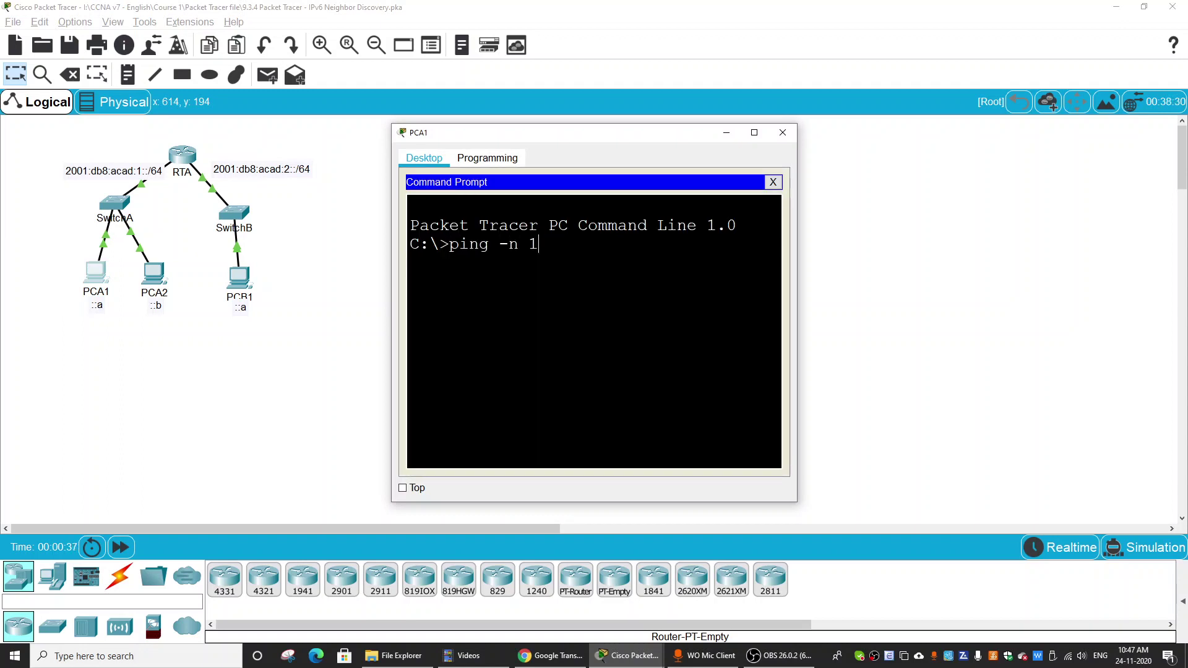
type("ping -n 1")
right_click(567, 241)
left_click(594, 265)
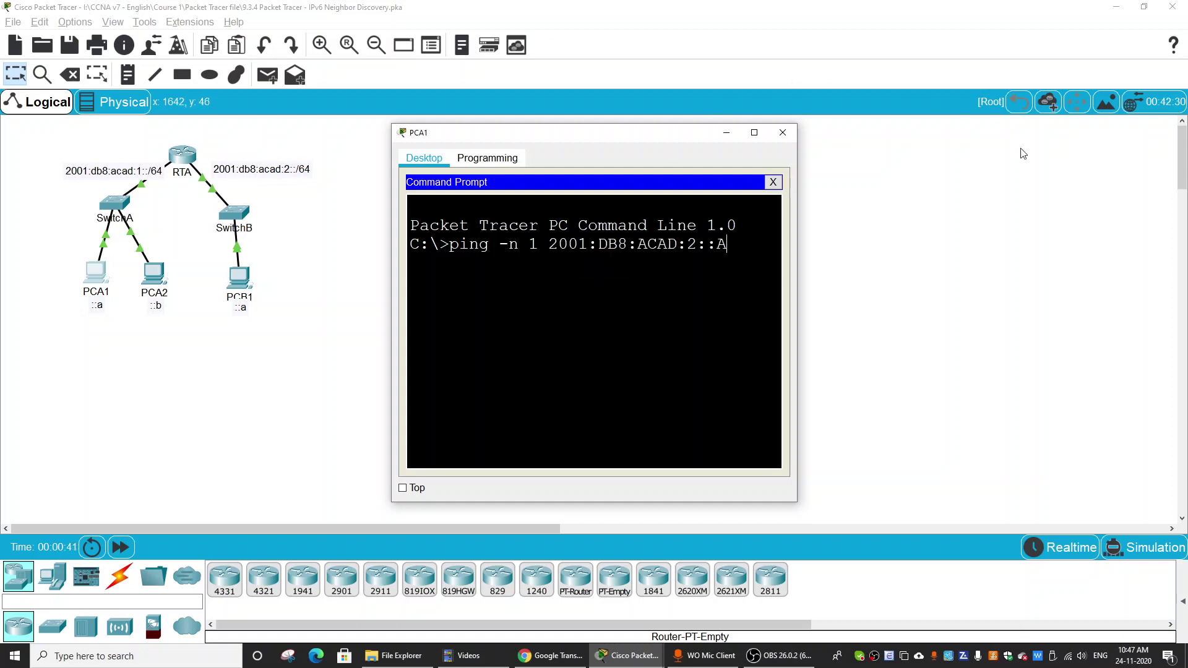
Switch to Simulation mode and run the prepared ping from PCA1, clearing its window from the workspace
left_click(1143, 550)
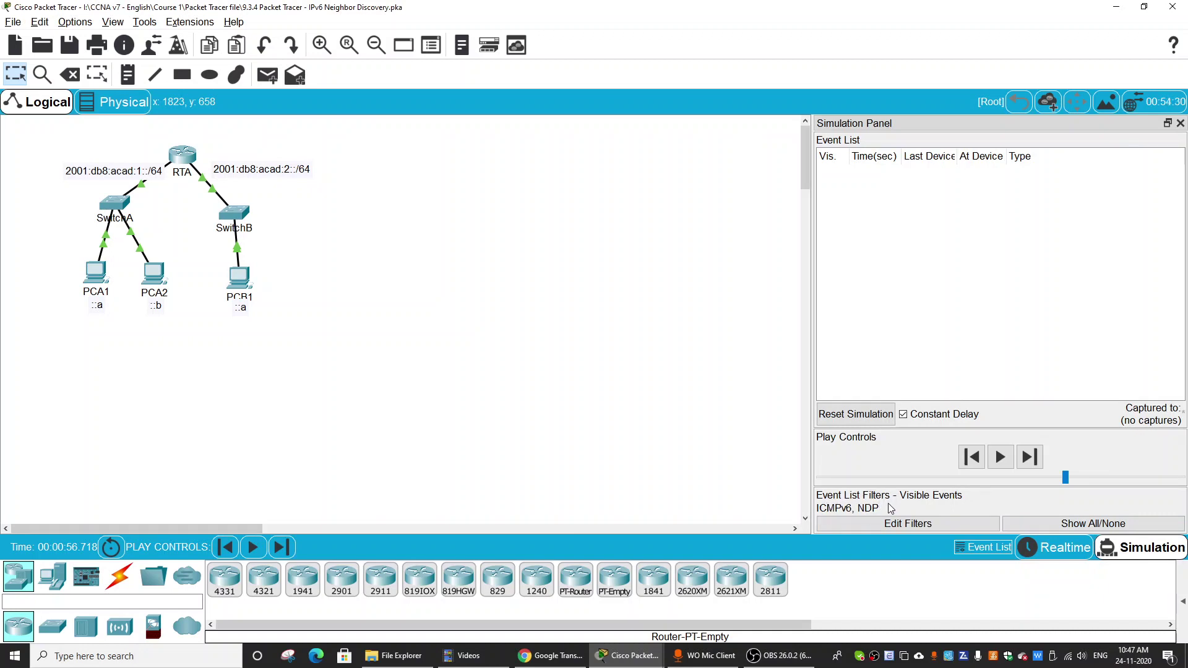
left_click(96, 272)
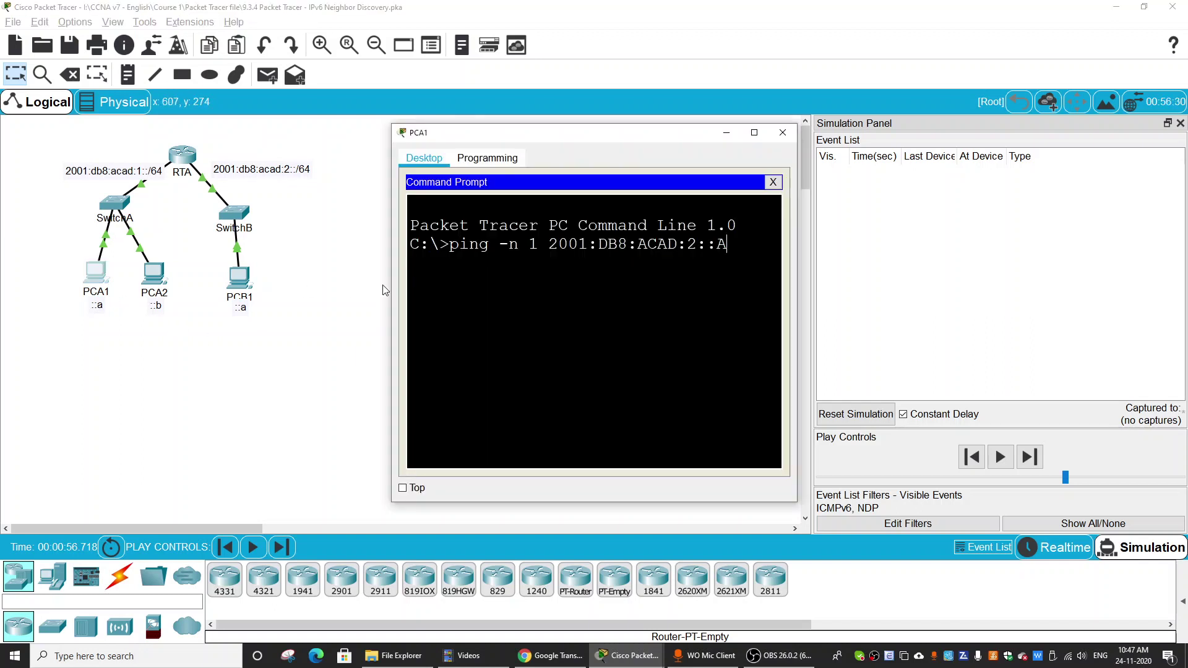
left_click_drag(556, 131, 454, 115)
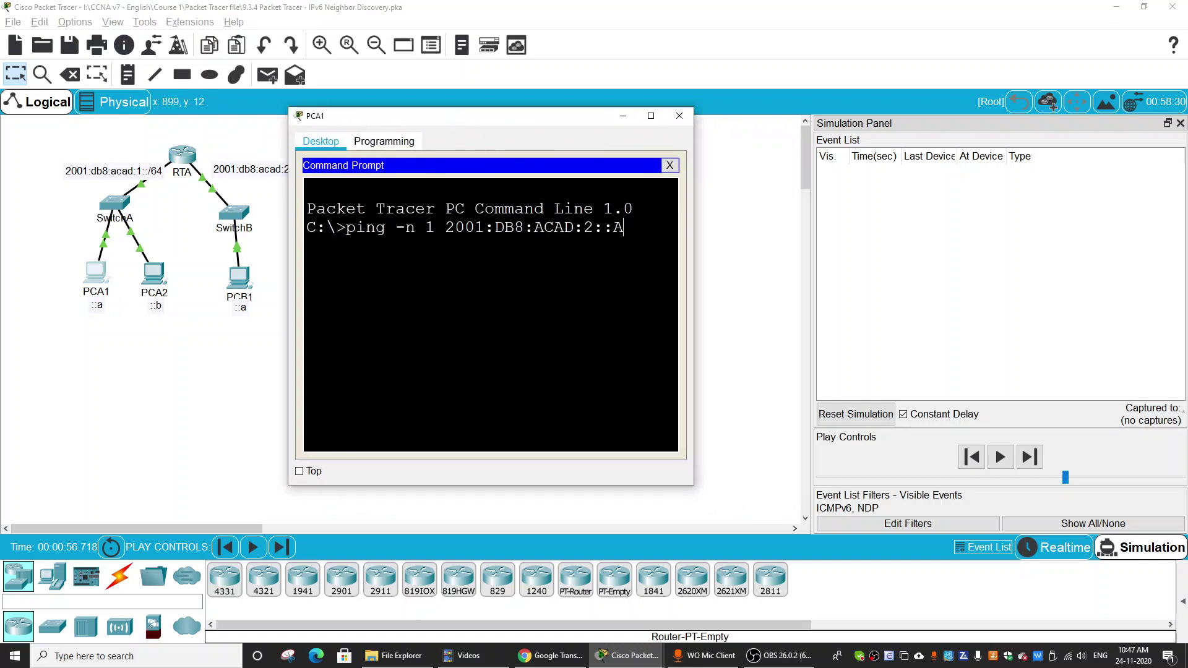
key("Return")
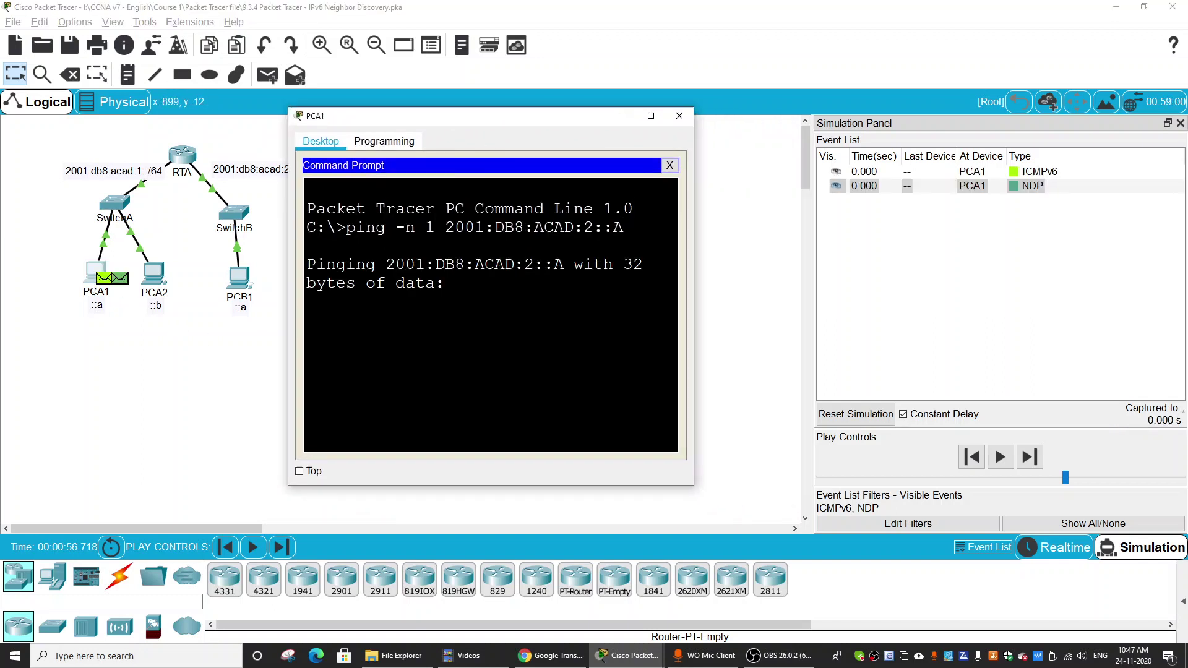
left_click(624, 116)
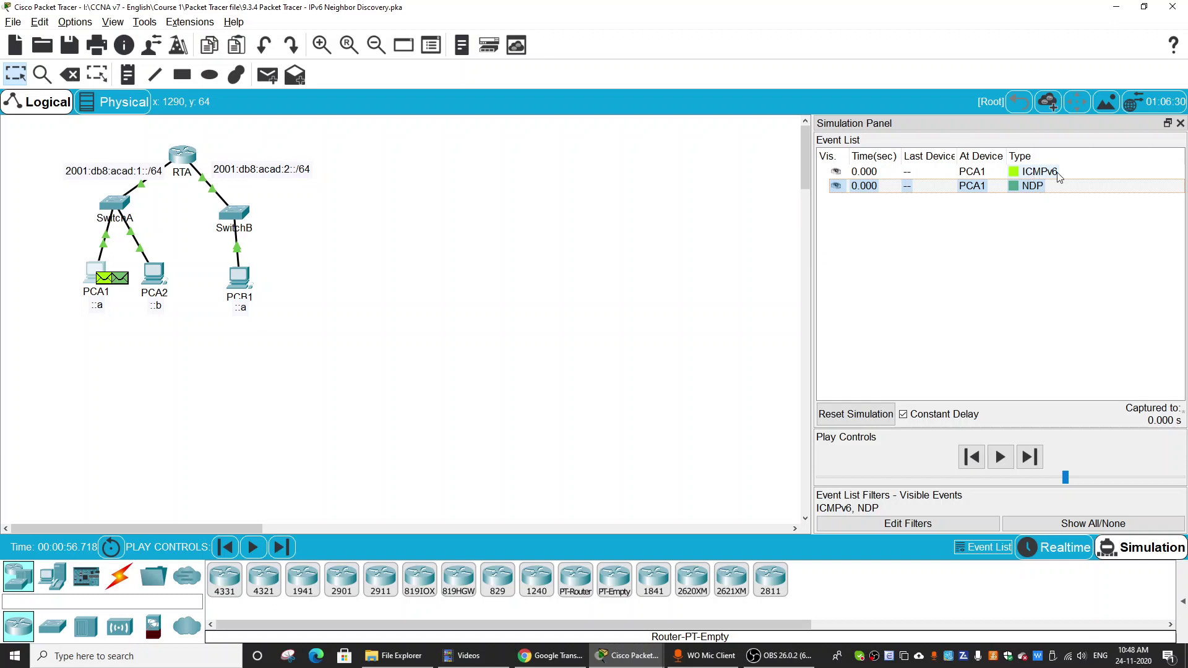
Inspect the ICMPv6 and NDP events at PCA1 at 0.000 for their addressing and message types
left_click(1024, 178)
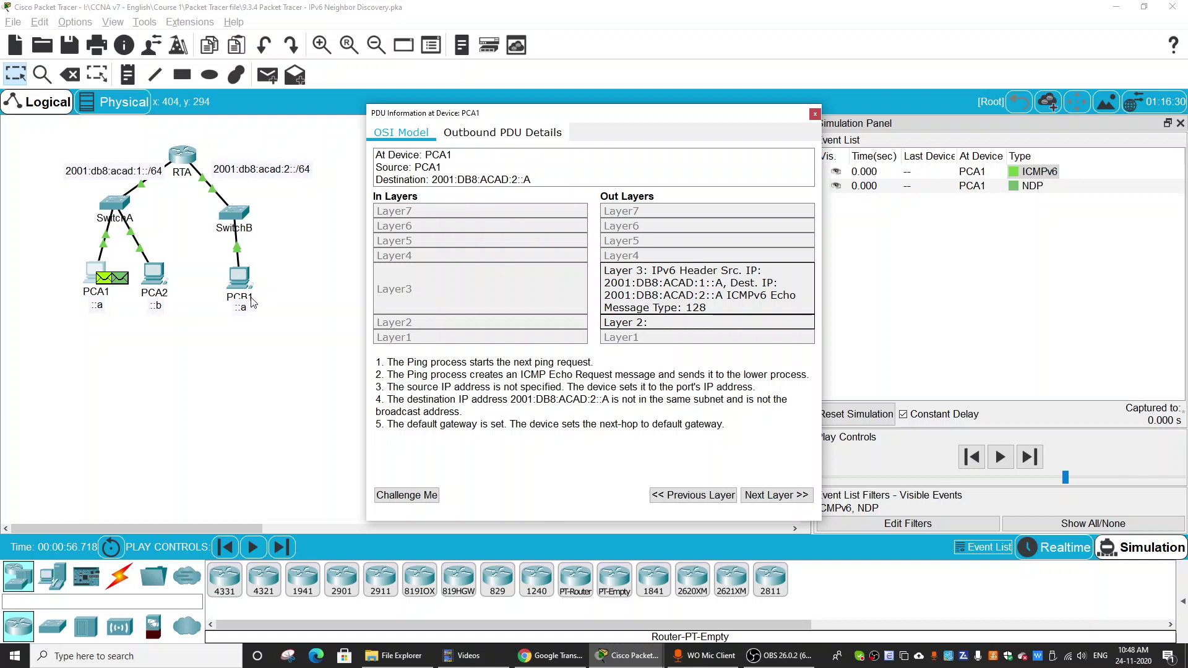
left_click(940, 245)
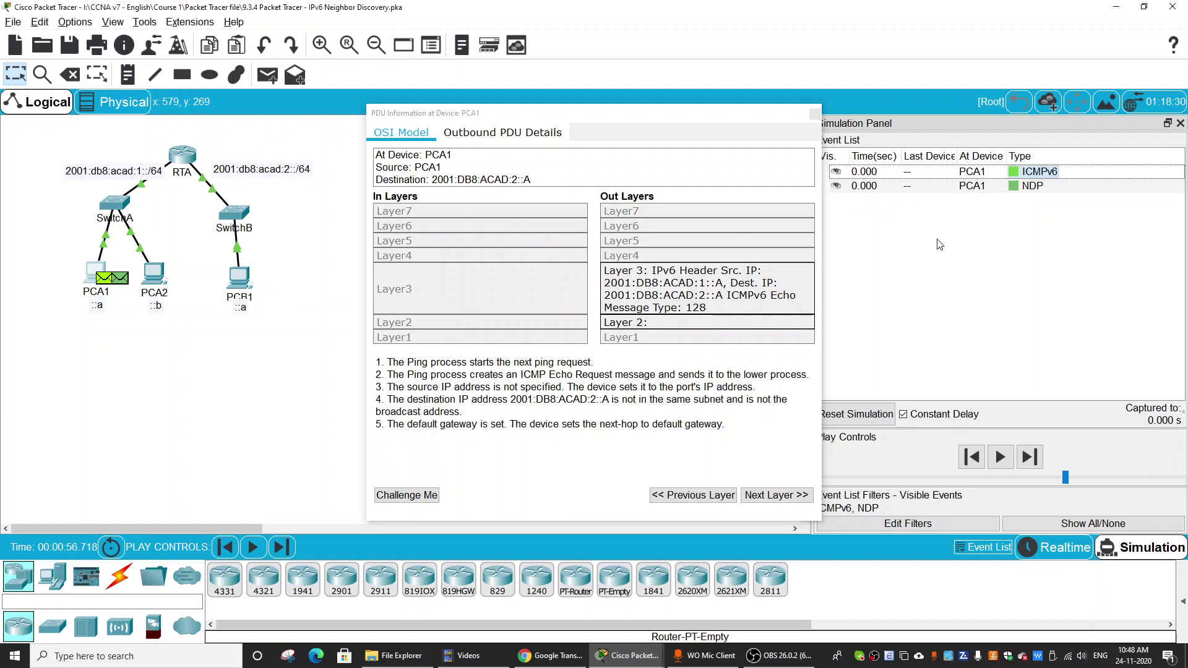
left_click(1014, 186)
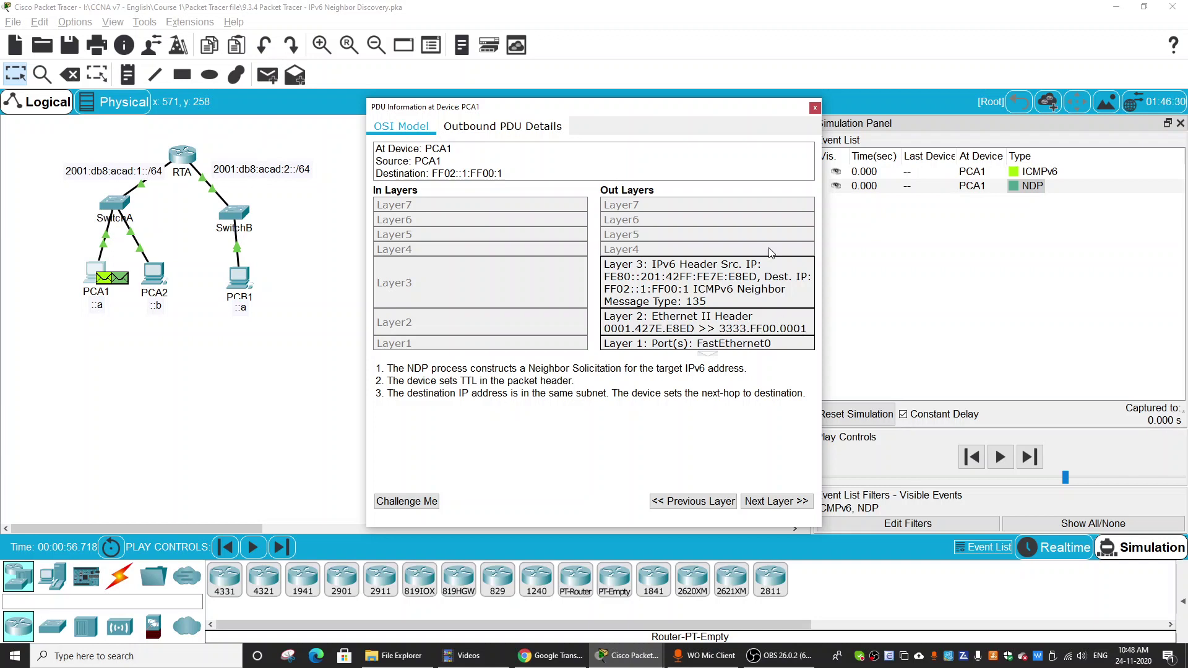
left_click(814, 108)
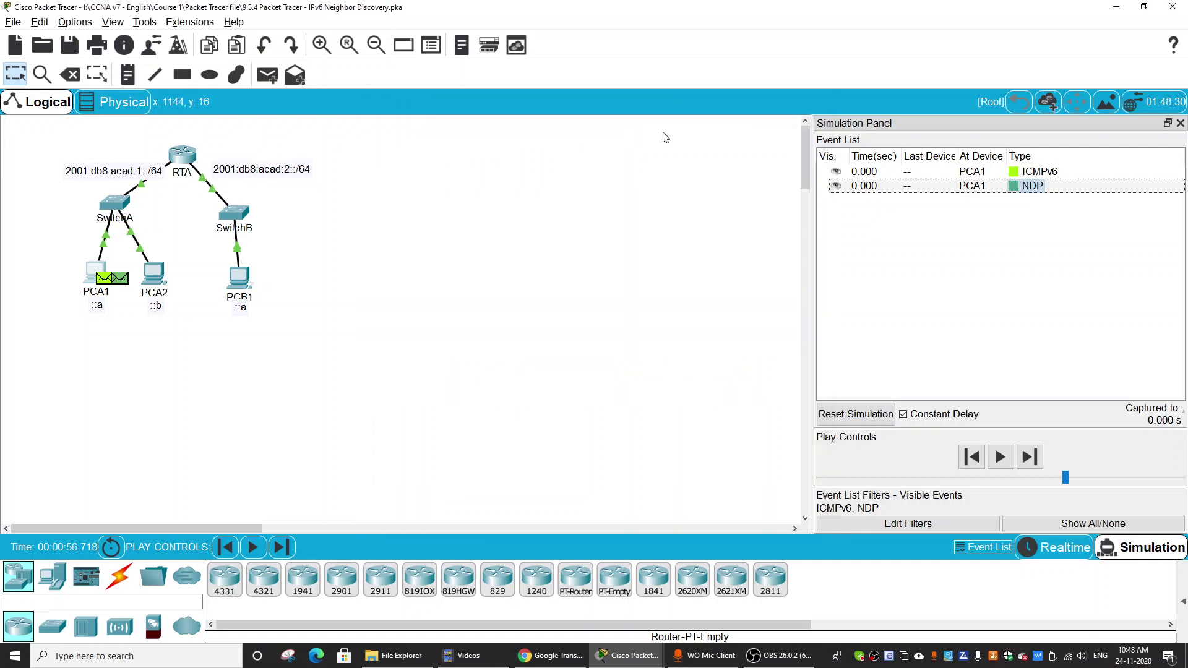
Play the simulation until the ICMPv6 reply returns to PCA1, and stop the capture
left_click(1000, 457)
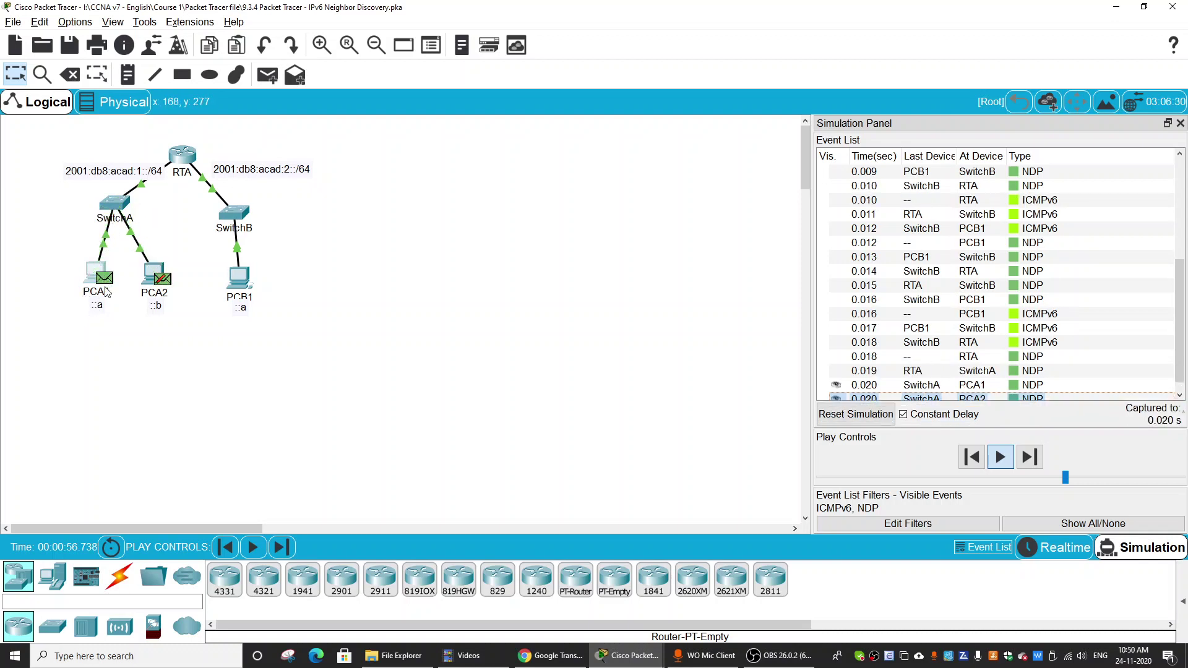
mouse_move(105, 291)
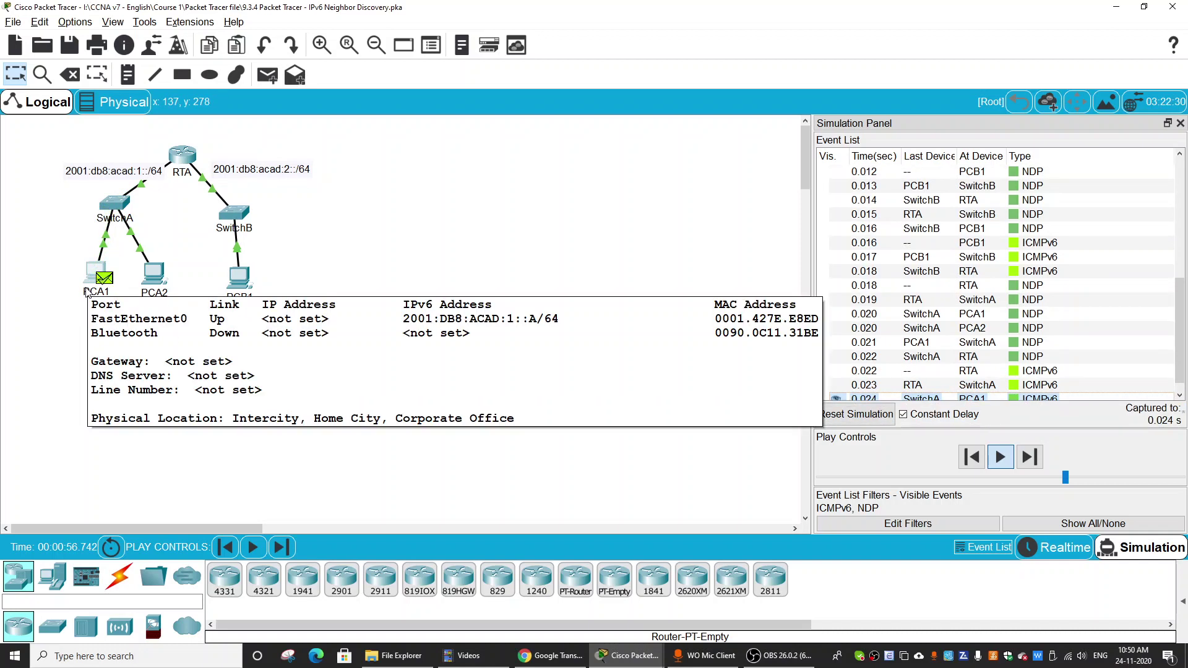
left_click(1002, 457)
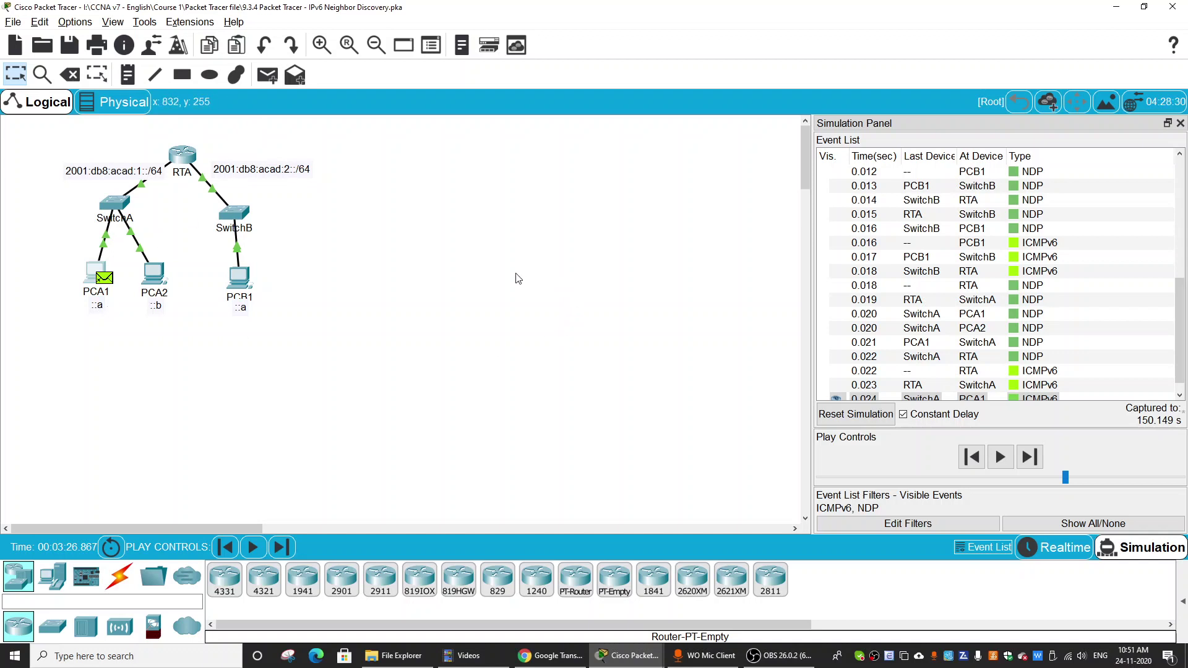
scroll(1052, 268, "up", 3)
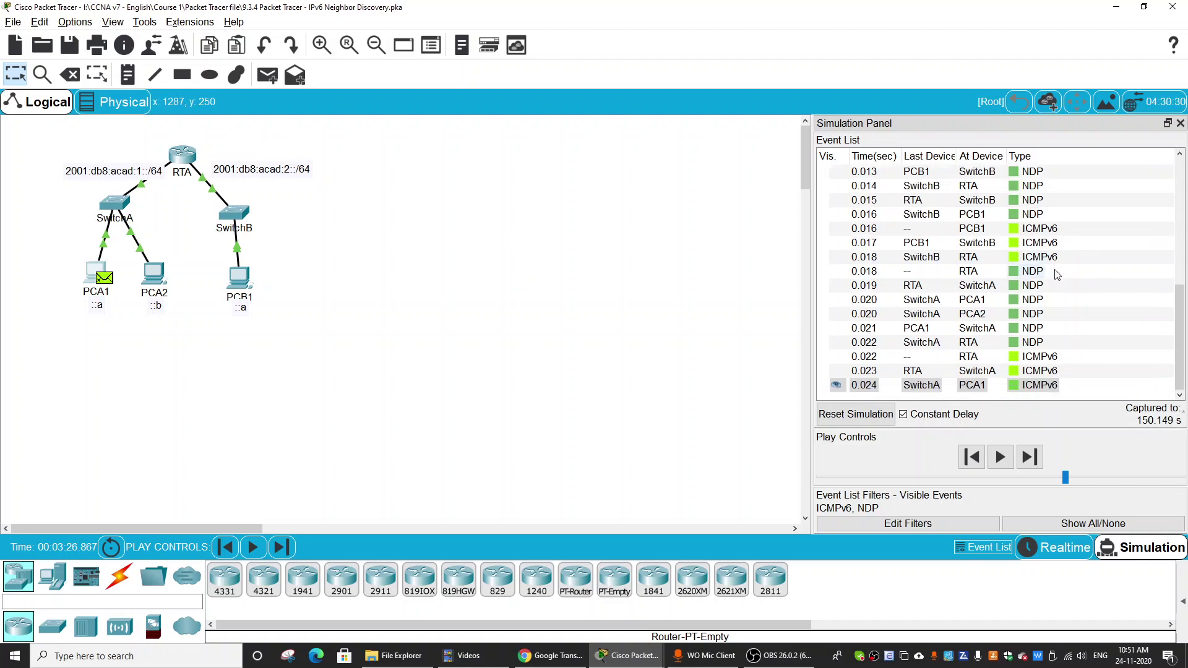